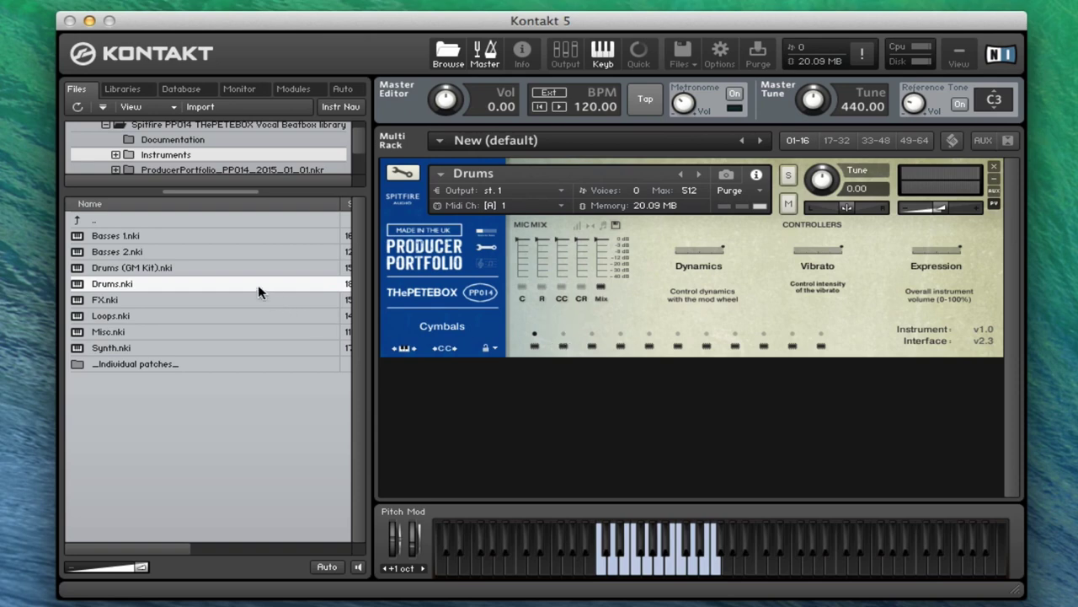
# Load the Drums (GM Kit) patch into the rack and mute its Mix mic signal.
pyautogui.click(141, 270)
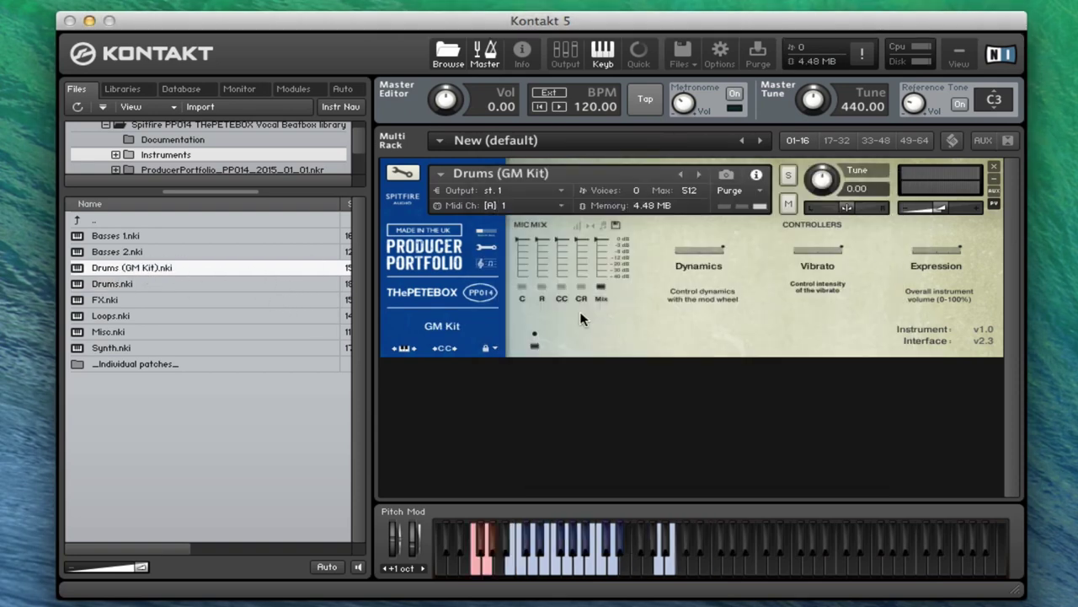
pyautogui.click(522, 286)
pyautogui.click(601, 288)
# Compare the Mix, CC and CR mic signals, finishing with only Mix enabled.
pyautogui.click(601, 286)
pyautogui.click(602, 288)
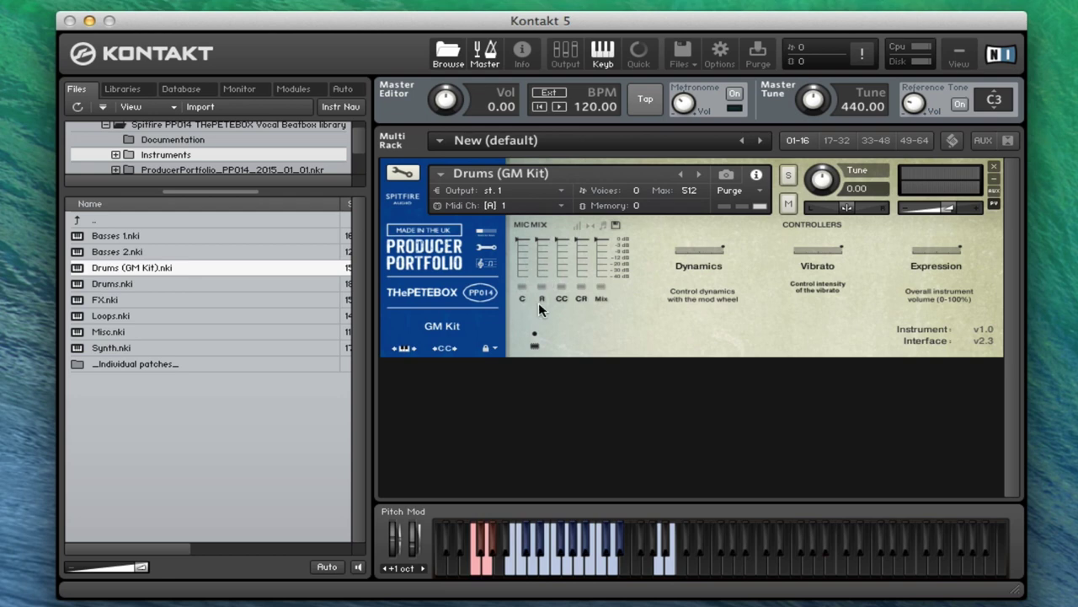
pyautogui.click(560, 287)
pyautogui.click(582, 286)
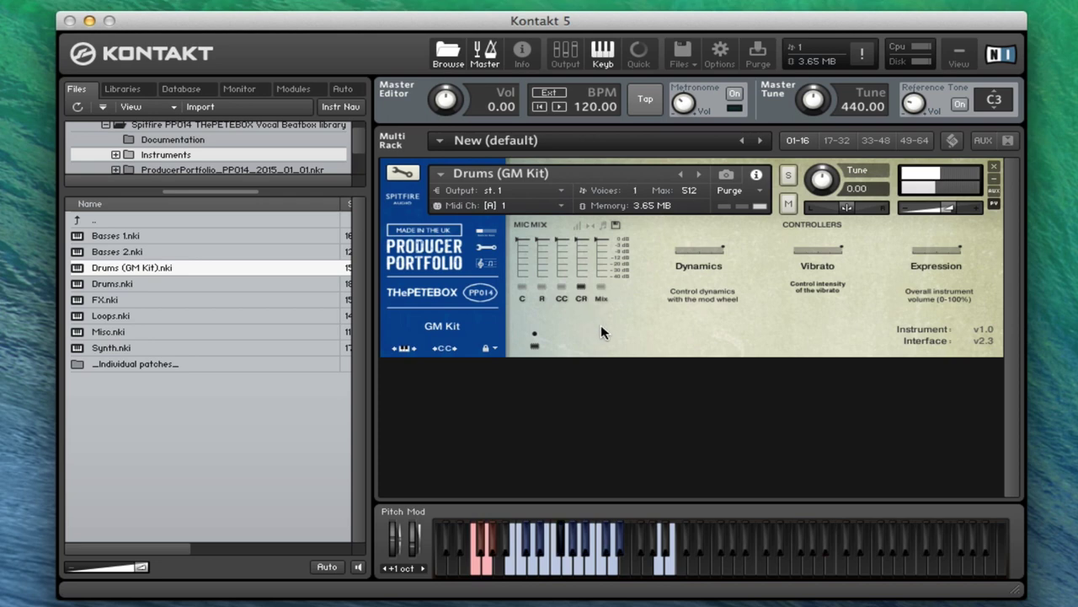
pyautogui.click(601, 287)
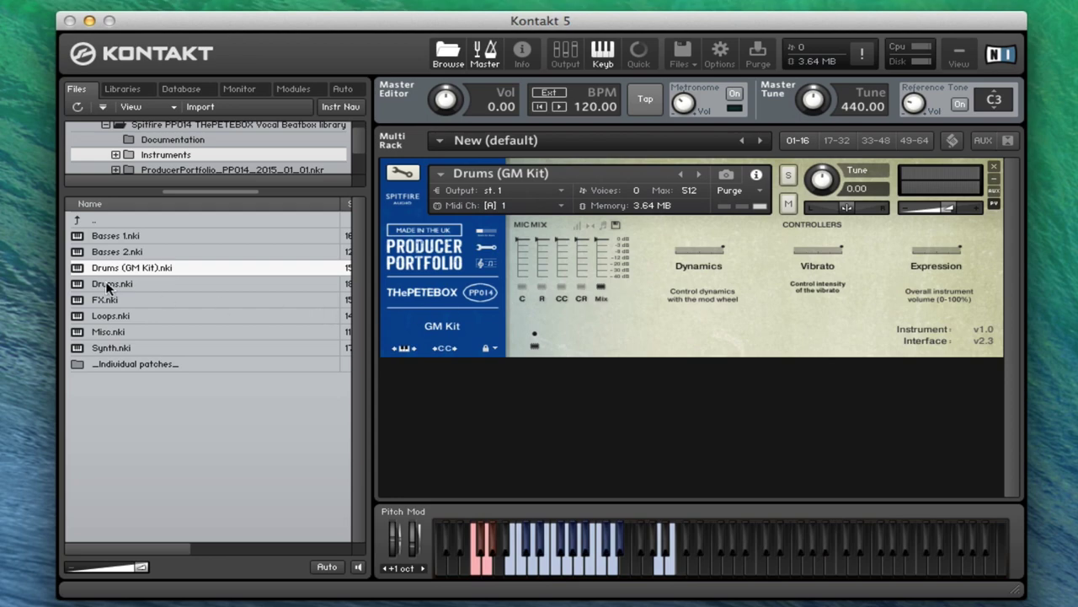
# Replace the kit with Drums.nki and audition the Hihats (inhale) and Hihats articulations.
pyautogui.moveTo(108, 286); pyautogui.dragTo(601, 193)
pyautogui.click(751, 203)
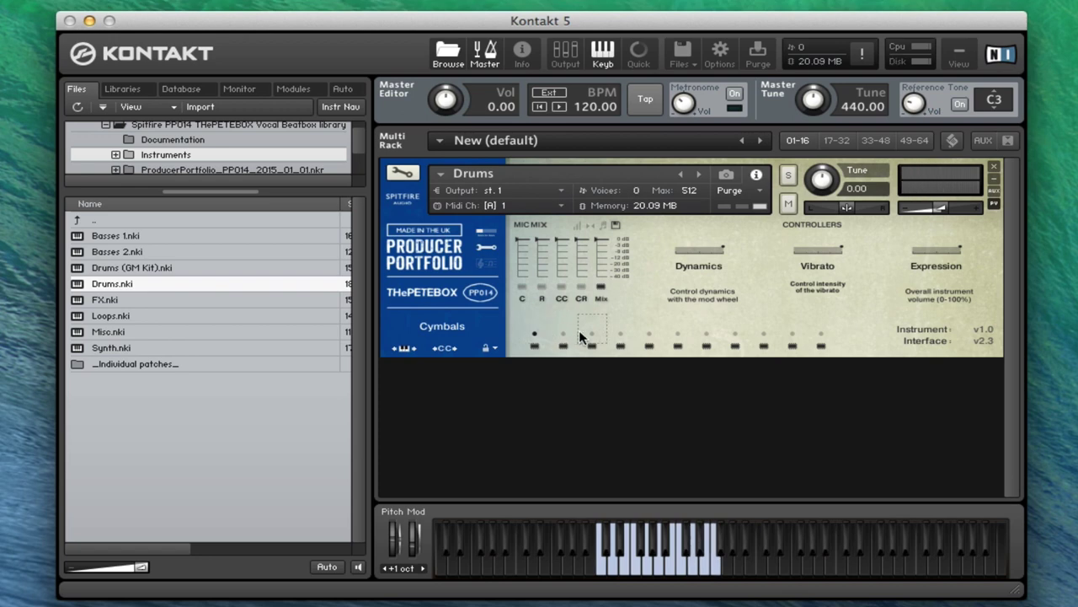
pyautogui.click(563, 335)
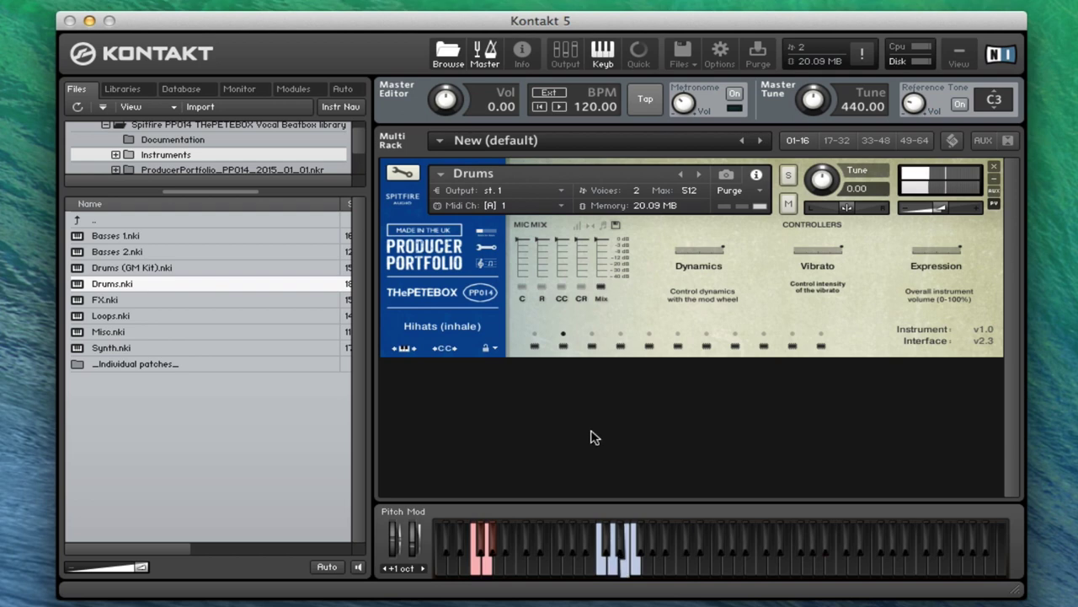
pyautogui.click(590, 333)
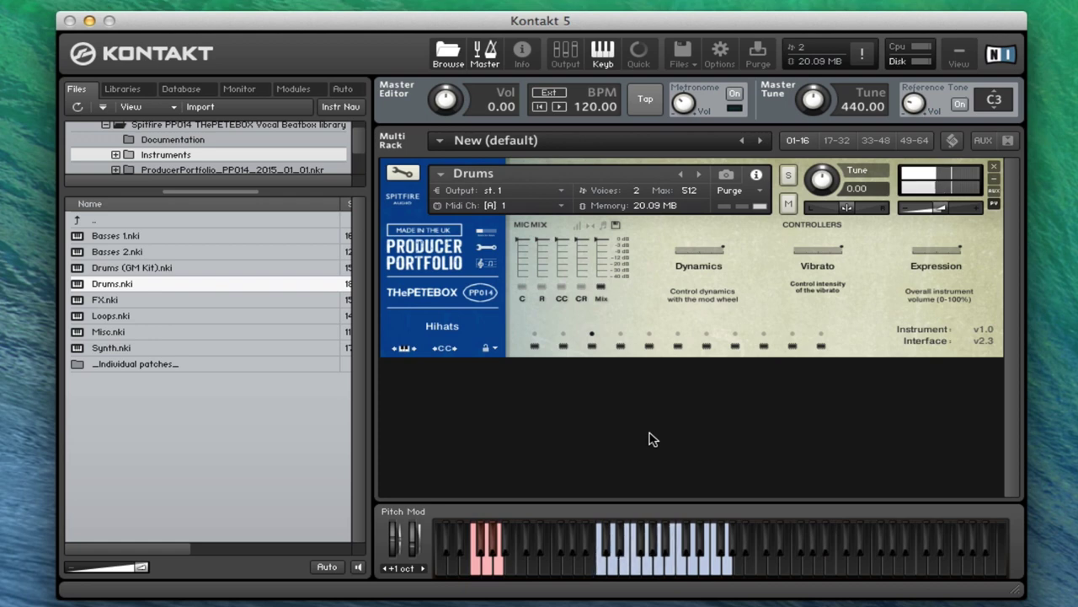
# Step through Kicks, Snare (flams), Snare (inhale), Snare 1–4 and Toms articulations.
pyautogui.click(624, 336)
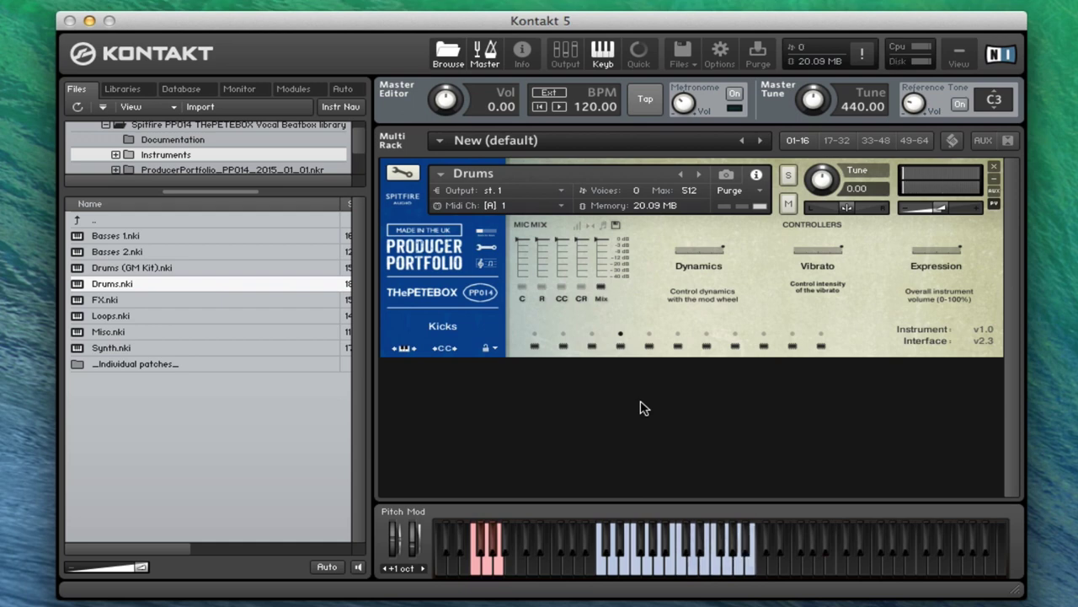
pyautogui.click(648, 336)
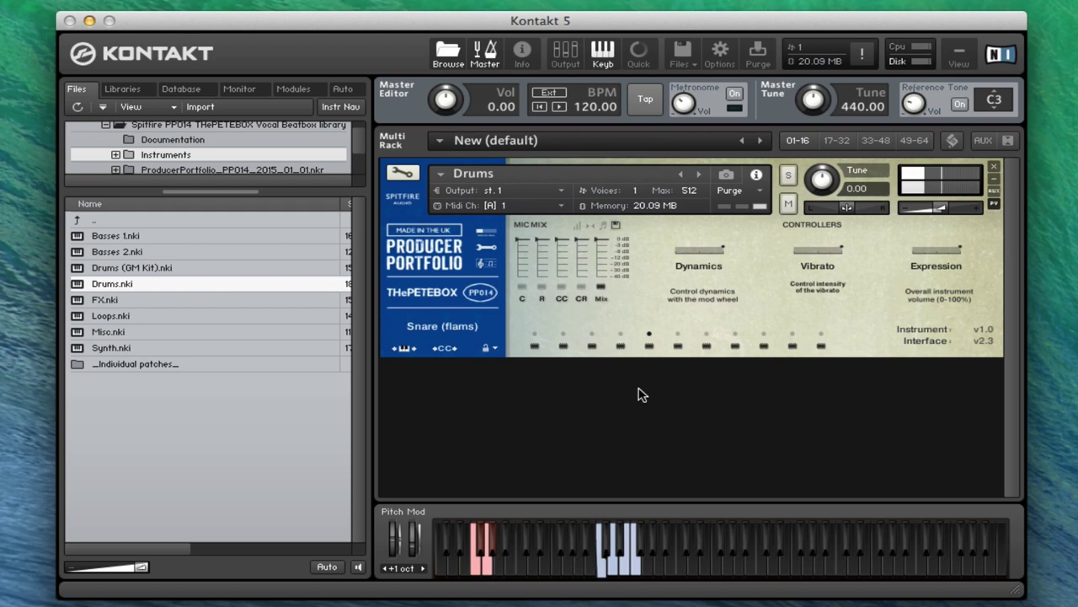
pyautogui.click(679, 334)
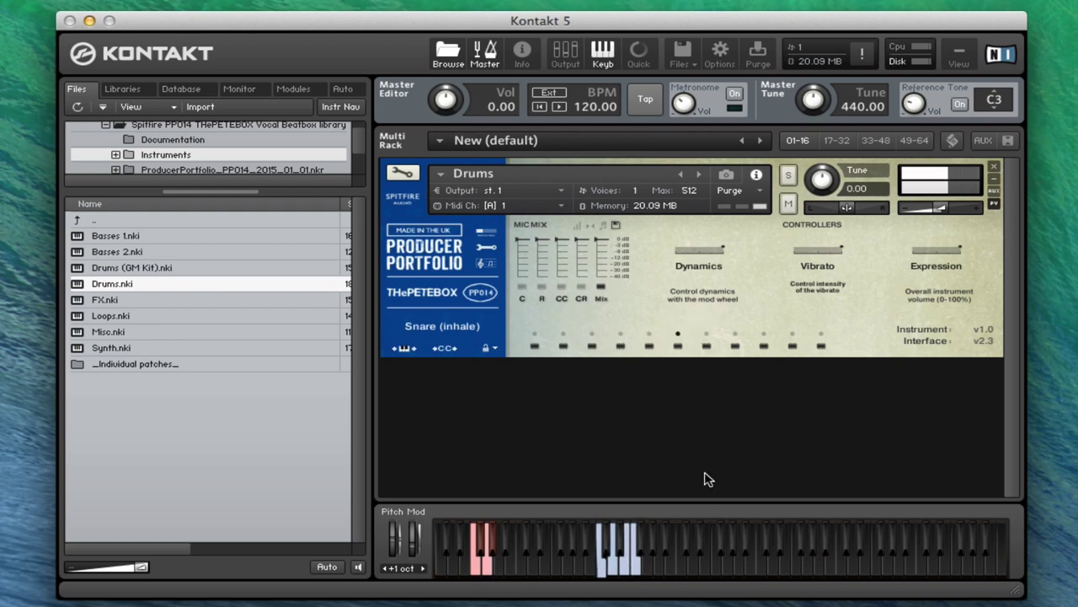
pyautogui.click(706, 335)
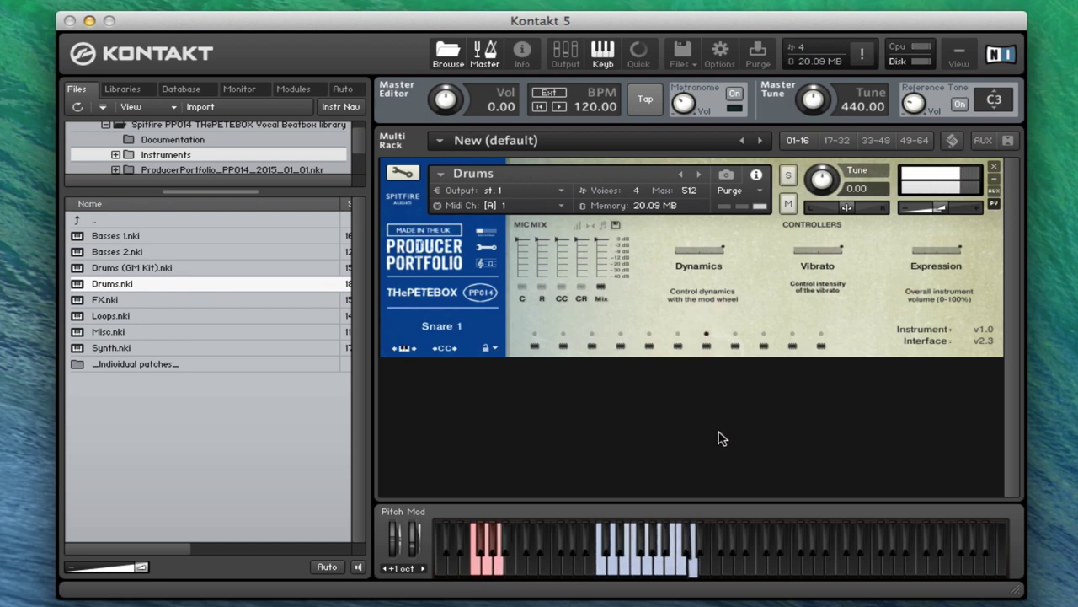
pyautogui.click(736, 334)
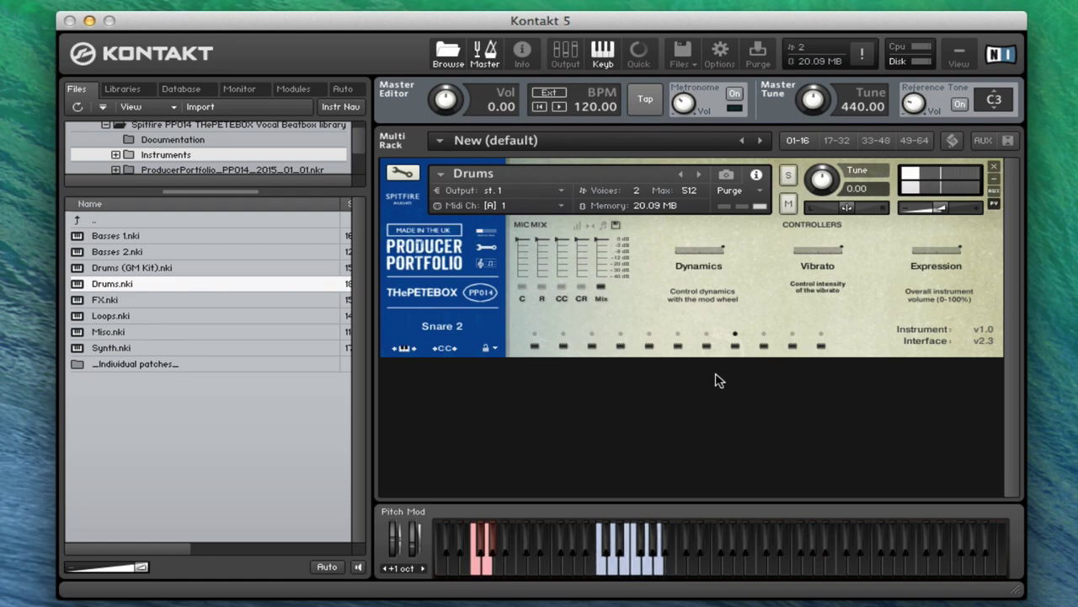
pyautogui.click(764, 336)
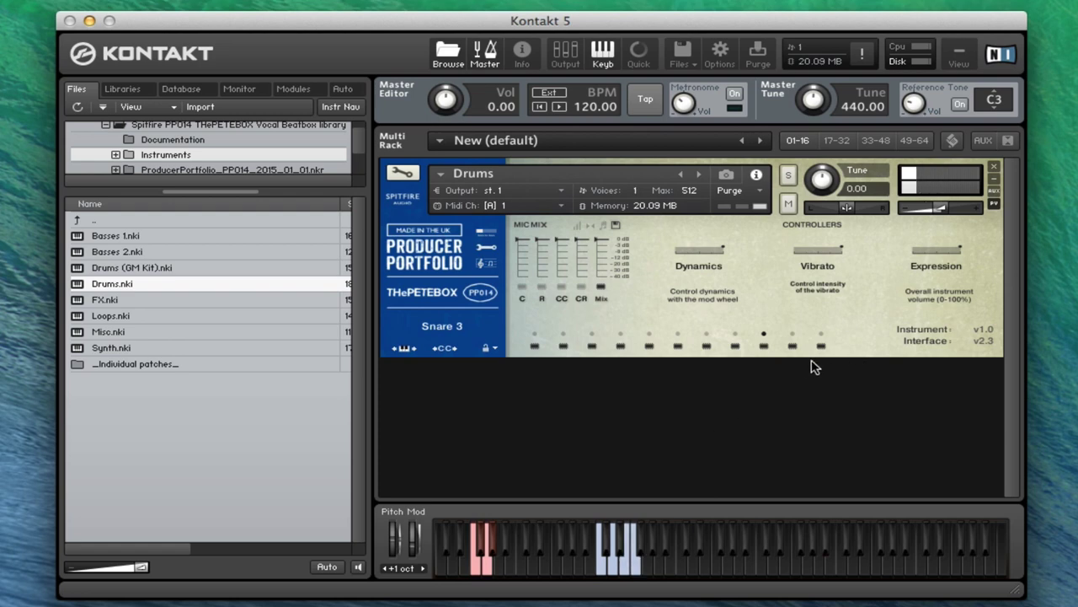
pyautogui.click(793, 336)
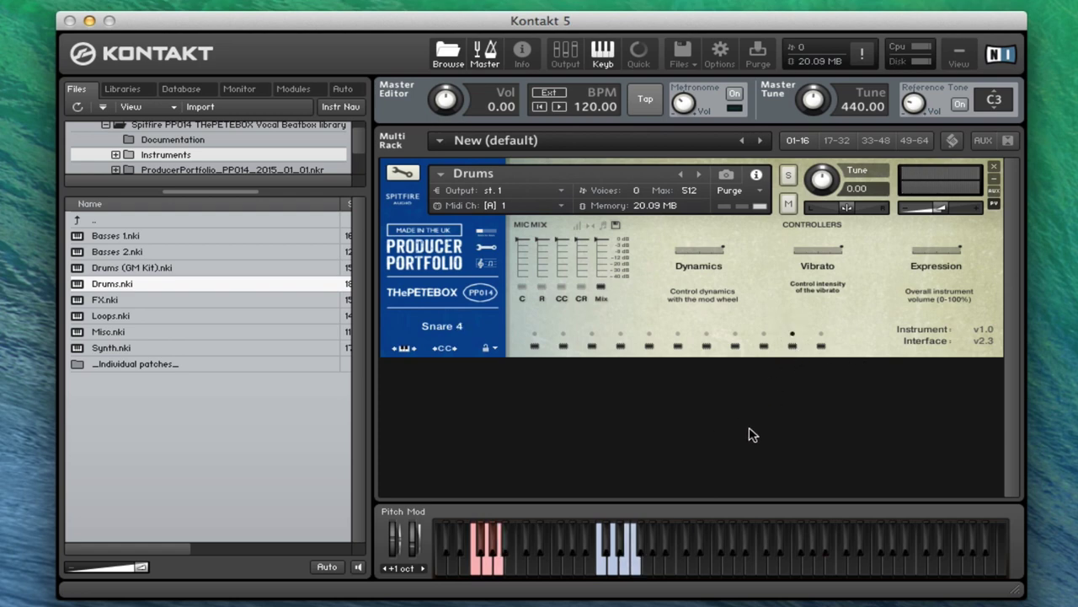
pyautogui.click(822, 336)
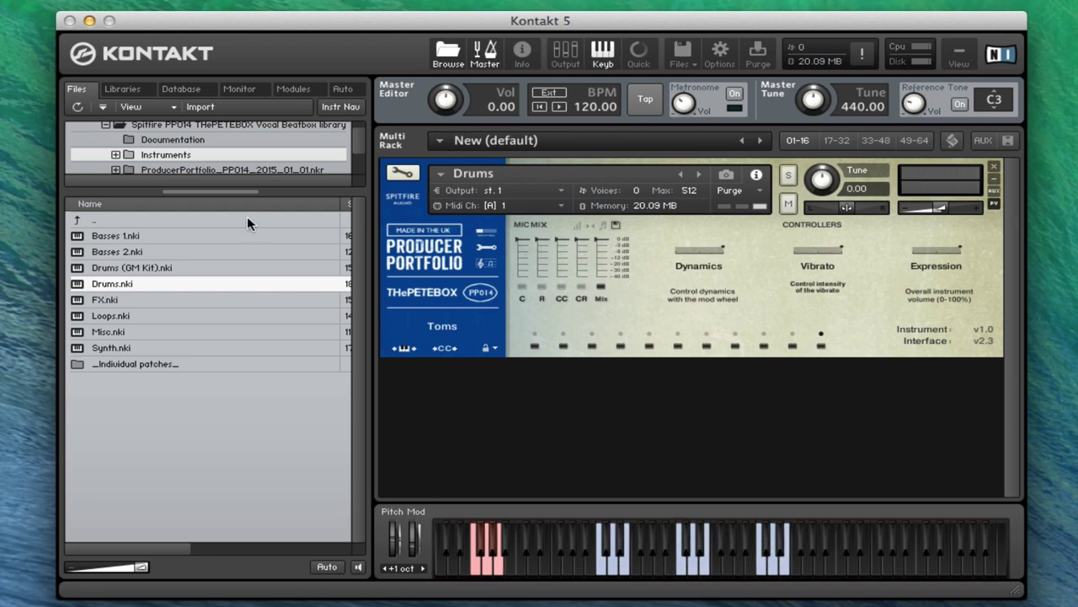
# Replace Drums with Basses 1.nki and audition Barbershop and Bass inhale articulations.
pyautogui.moveTo(104, 236); pyautogui.dragTo(671, 269)
pyautogui.click(754, 207)
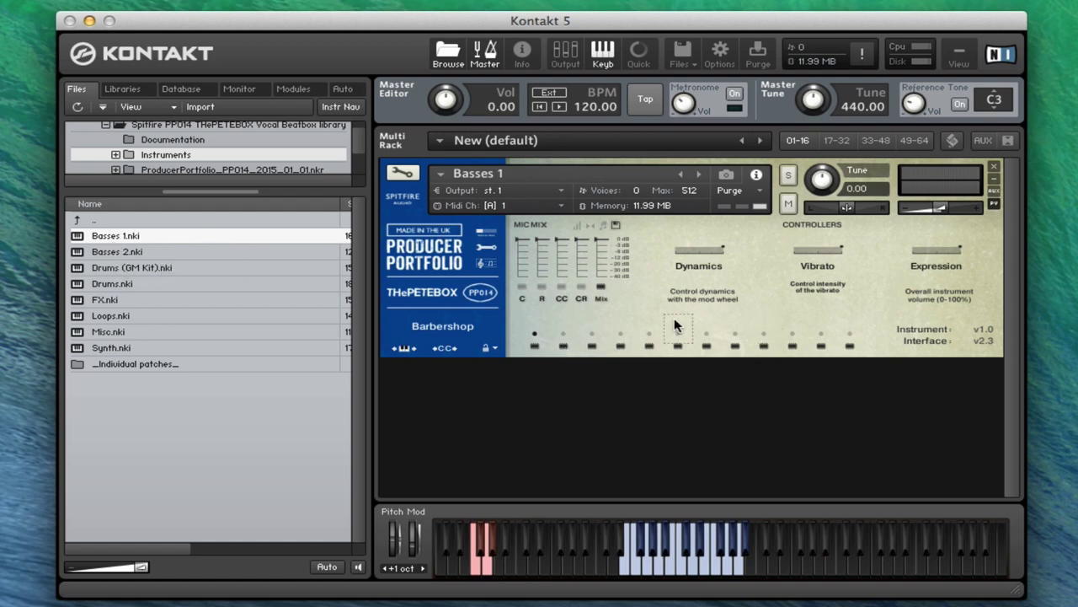
pyautogui.click(706, 333)
pyautogui.click(620, 333)
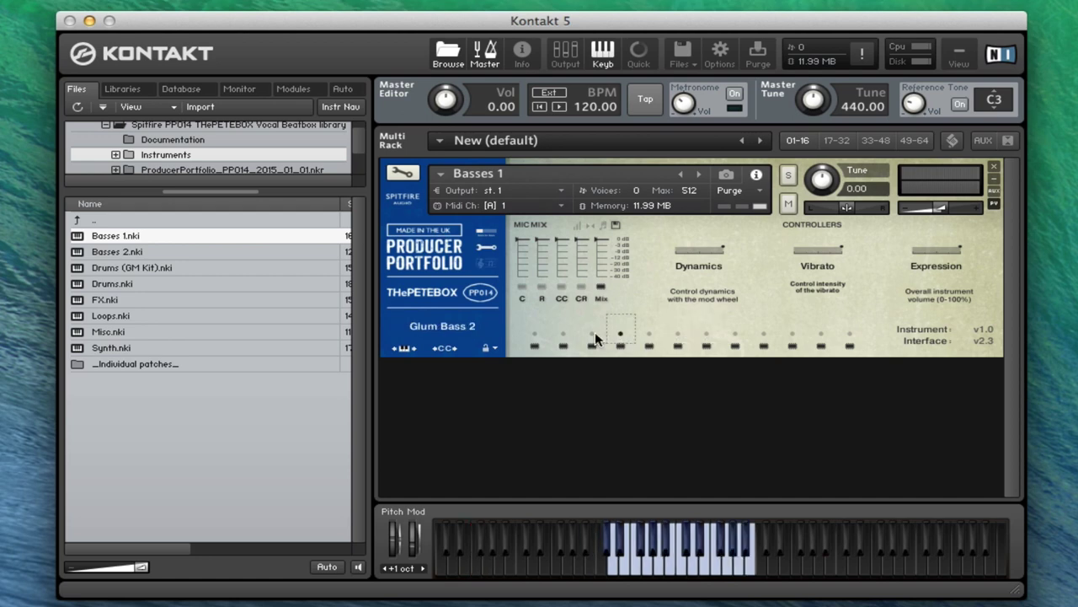
pyautogui.click(538, 337)
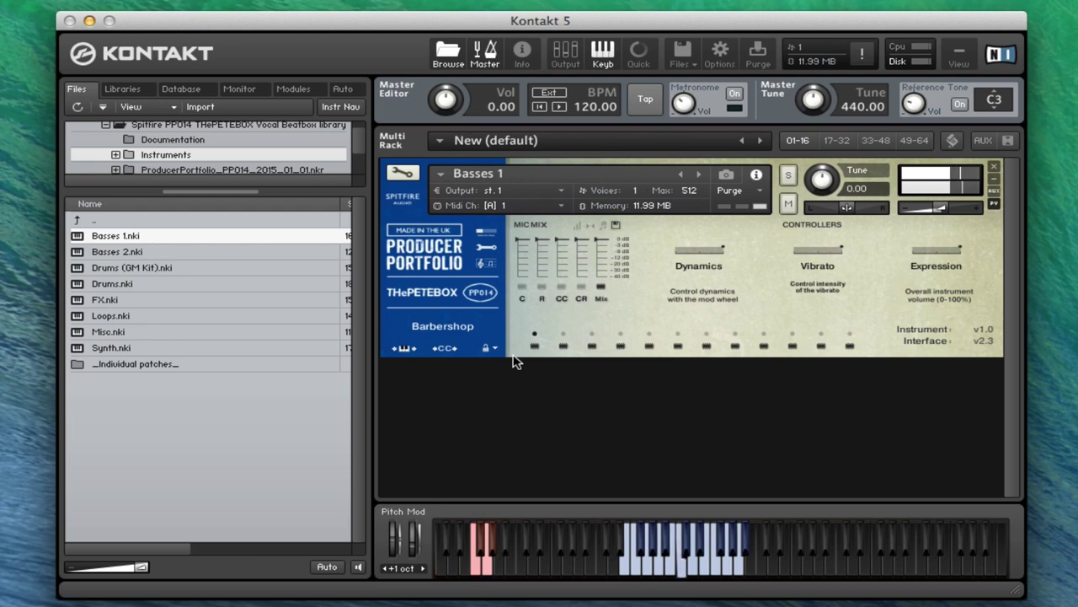
pyautogui.click(562, 344)
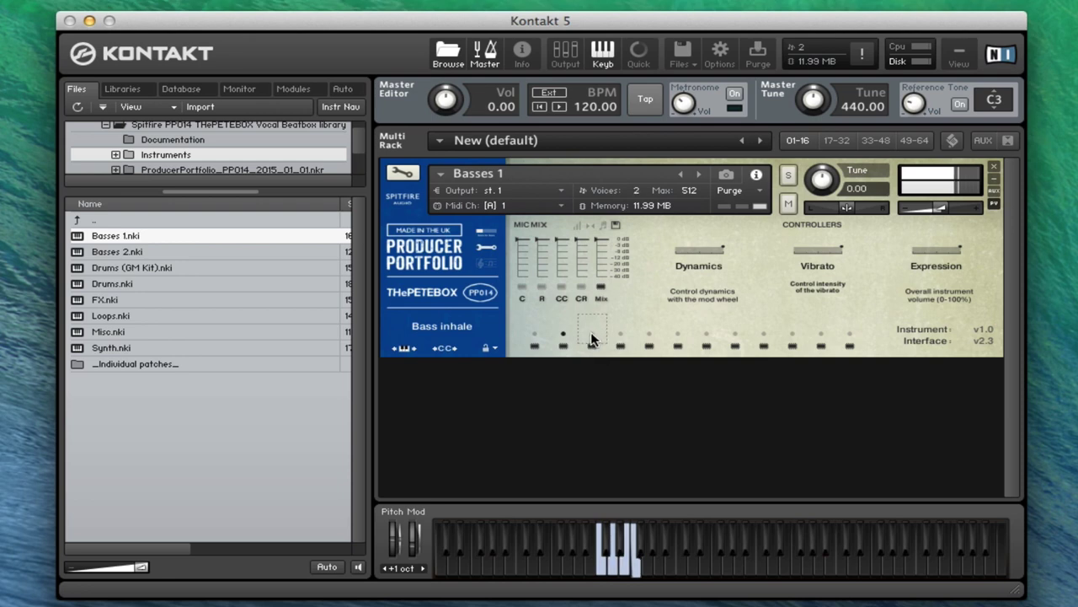
# Step through Glum Bass 1 and 2, Longs, Short, Throat Bass, Throat FX, Wham and Wobbles.
pyautogui.click(591, 337)
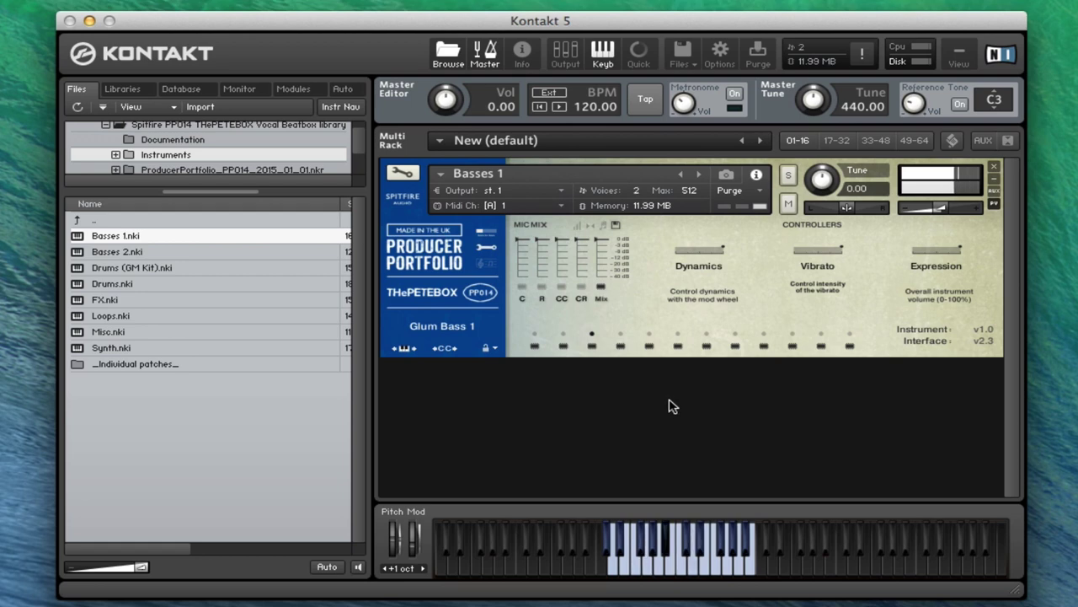
pyautogui.click(622, 333)
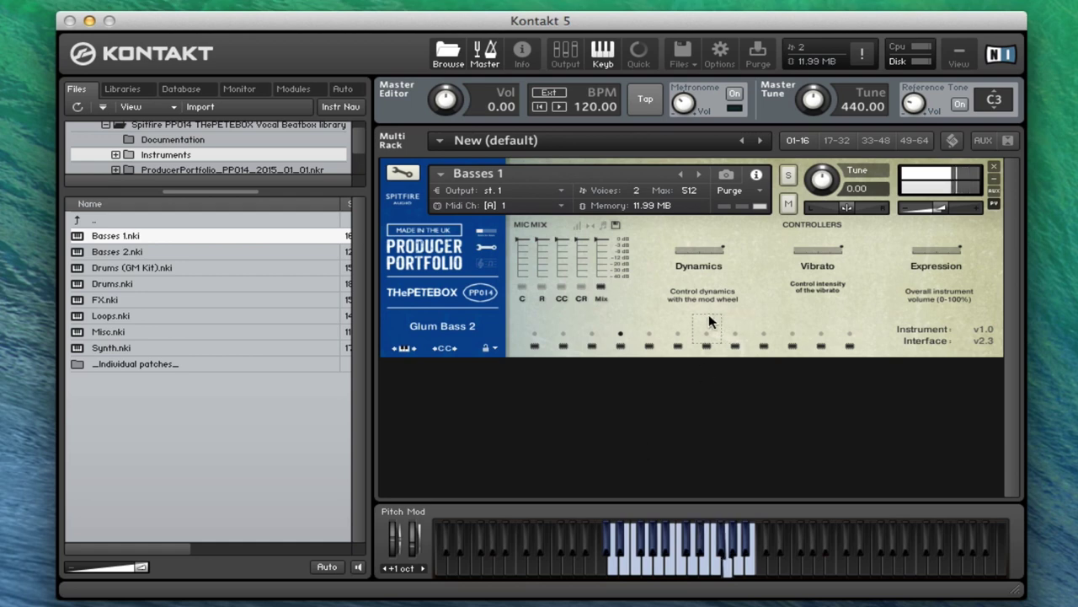
pyautogui.click(648, 334)
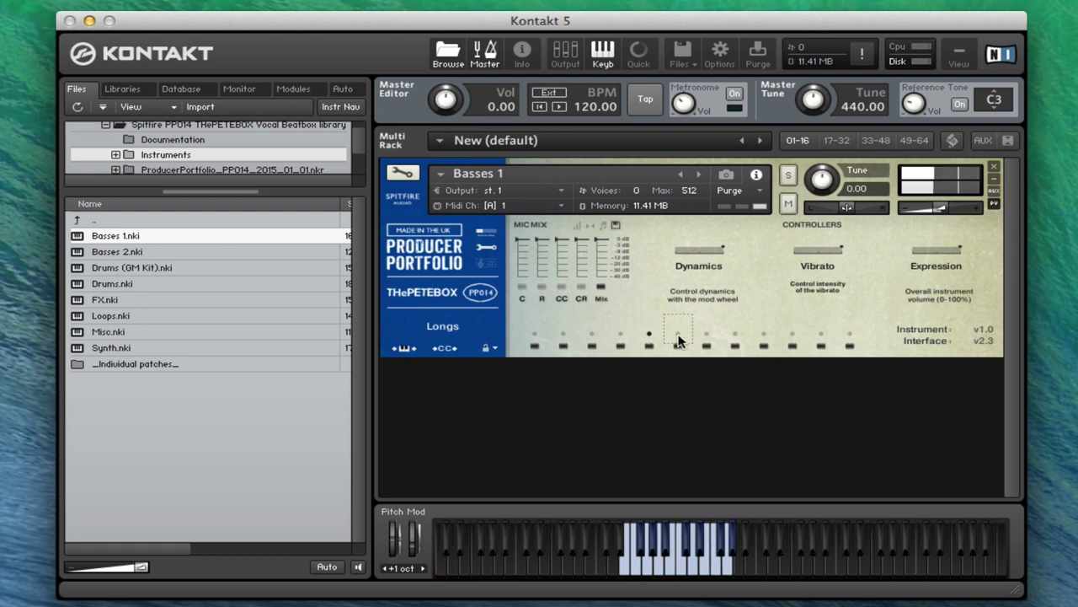
pyautogui.click(677, 336)
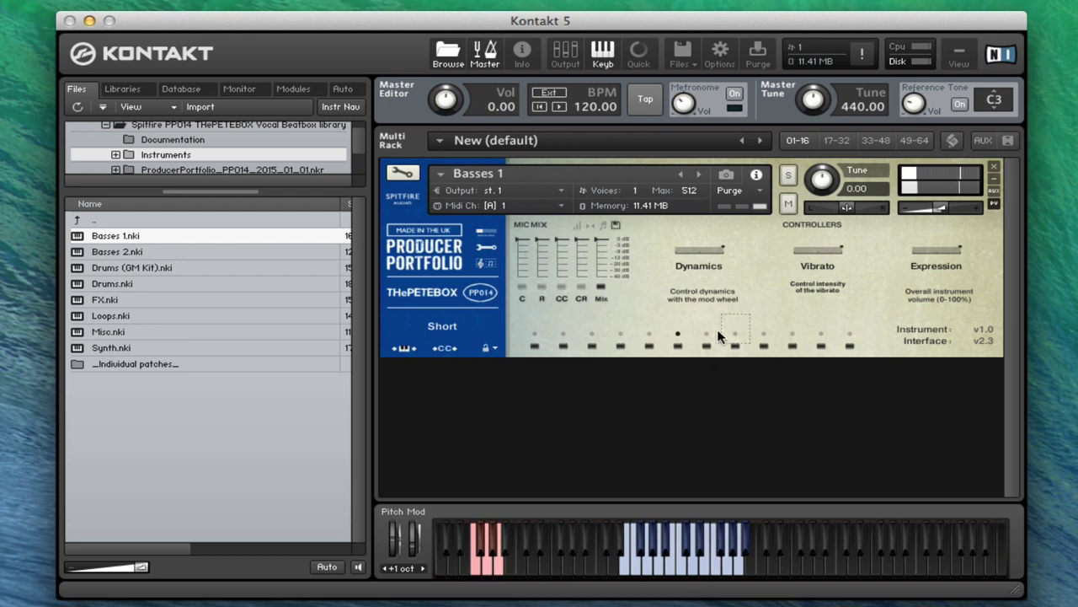
pyautogui.click(707, 336)
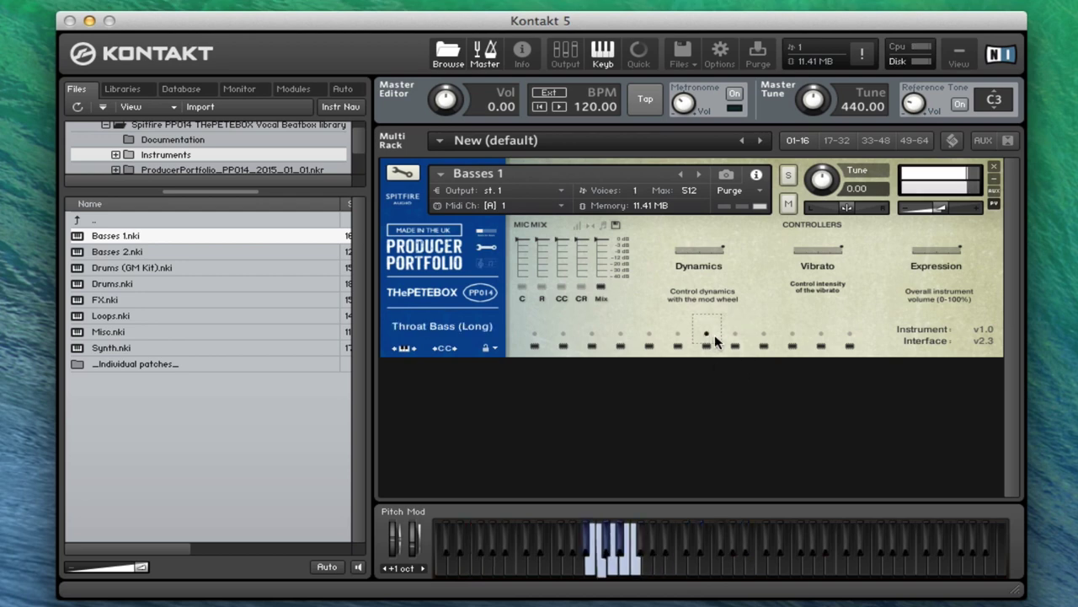
pyautogui.click(762, 336)
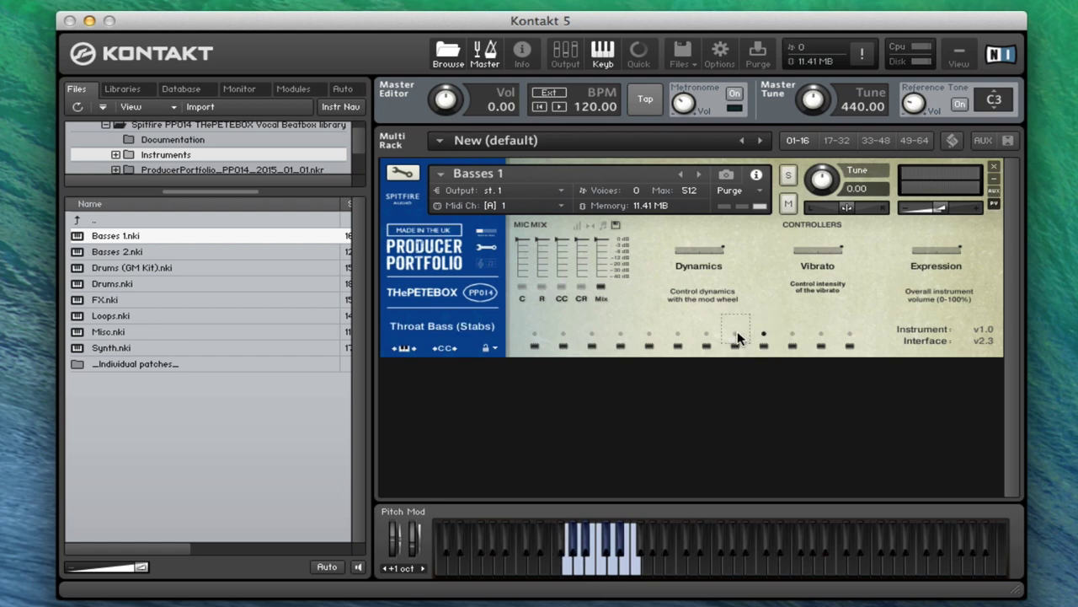
pyautogui.click(791, 336)
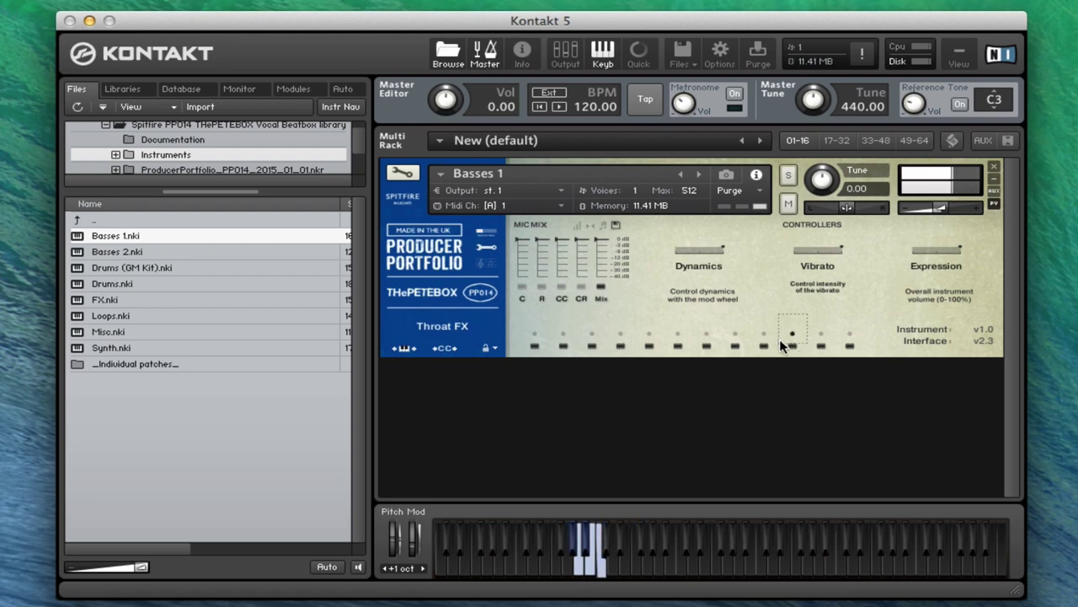
pyautogui.click(819, 335)
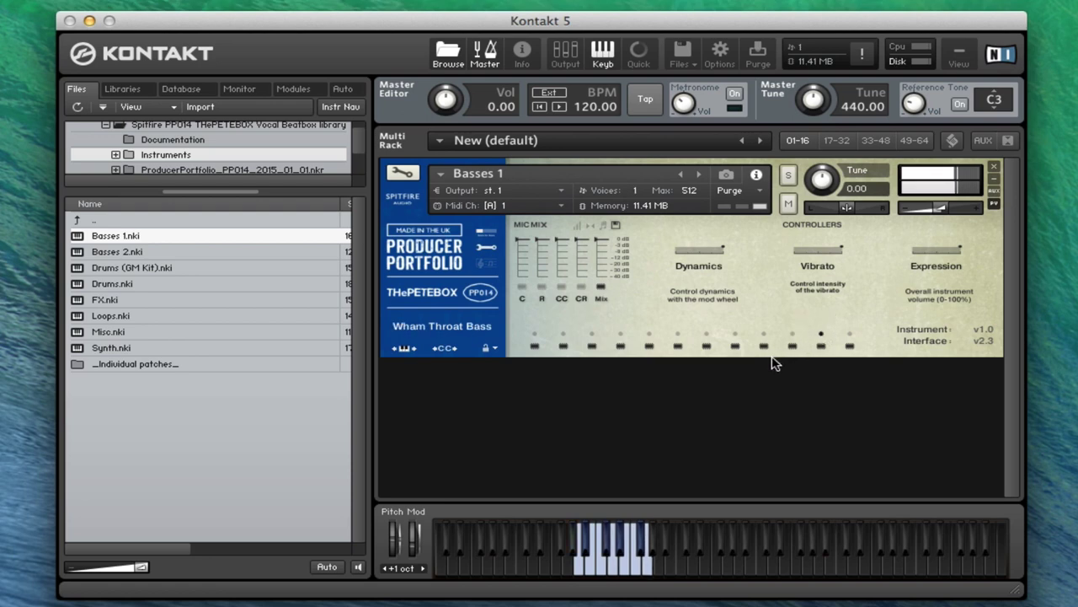
pyautogui.click(849, 335)
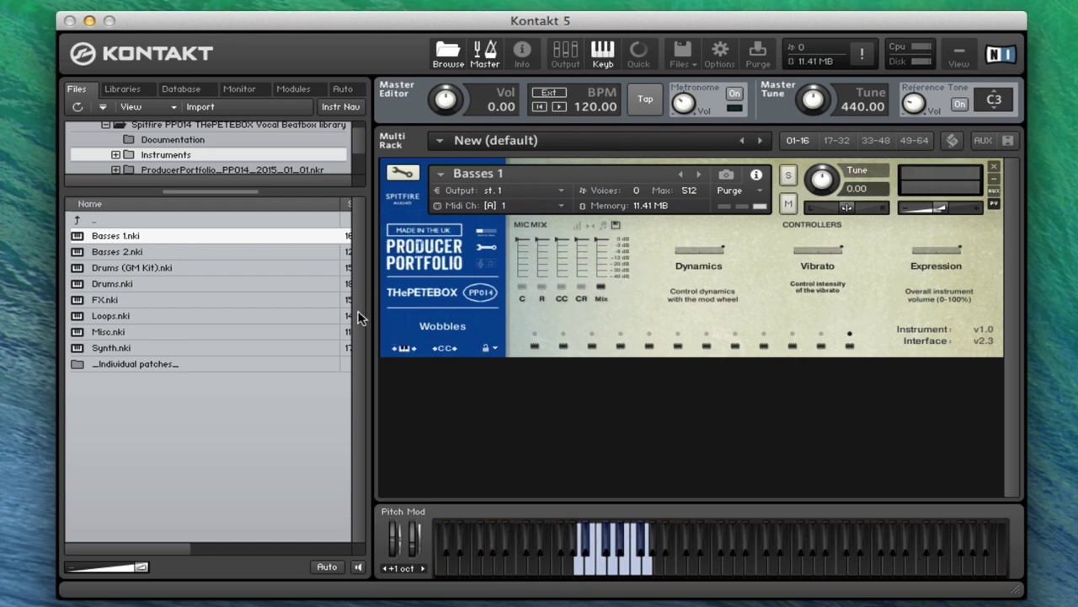
# Replace Basses 1 with Basses 2.nki and audition Lip Bass 2, 3 and 4.
pyautogui.moveTo(126, 251); pyautogui.dragTo(623, 194)
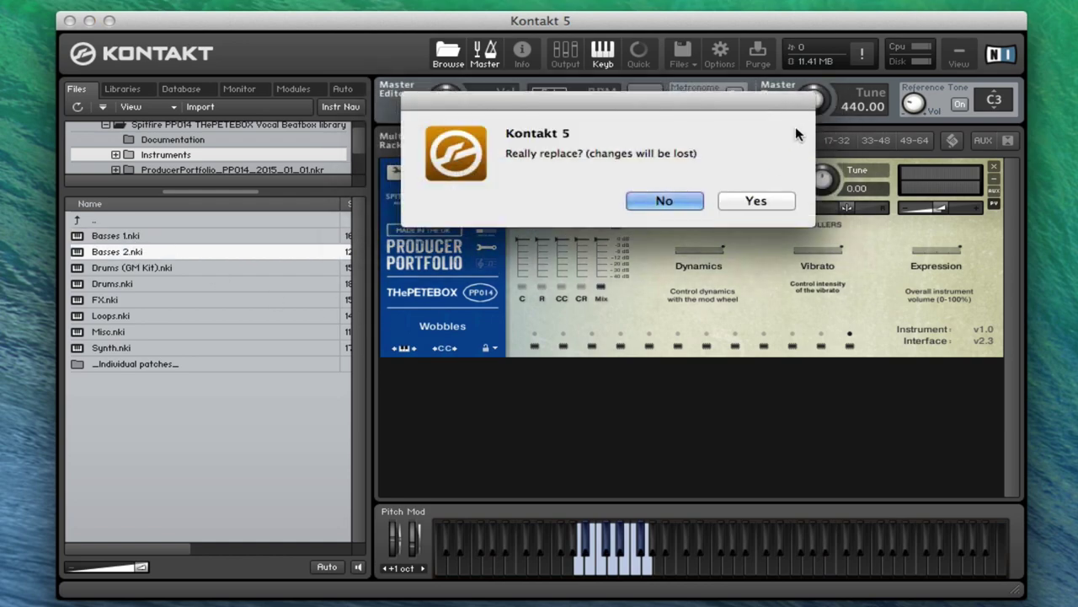
pyautogui.click(755, 201)
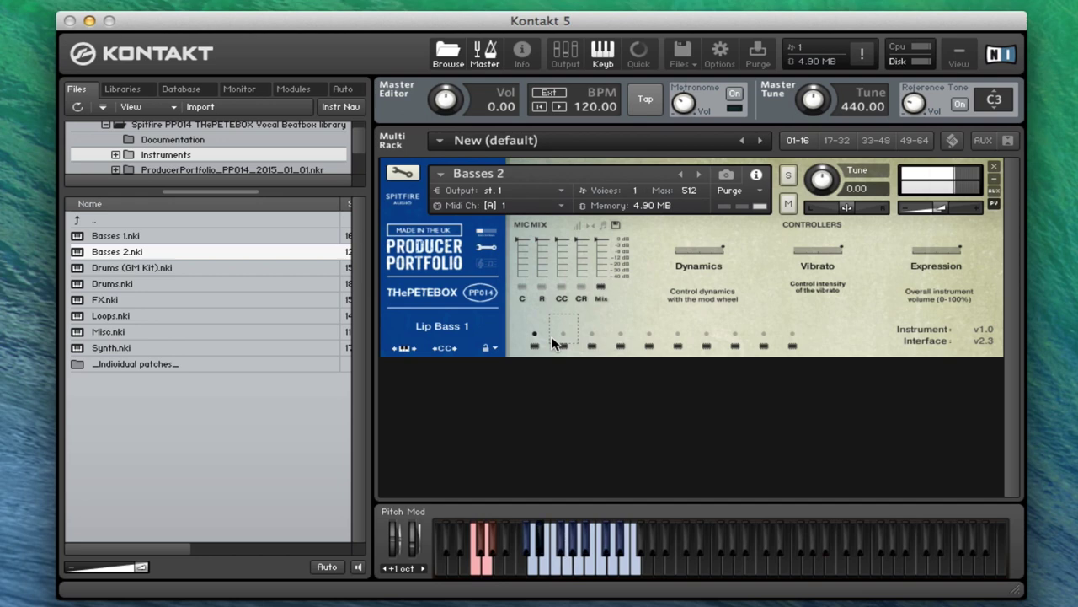
pyautogui.click(562, 336)
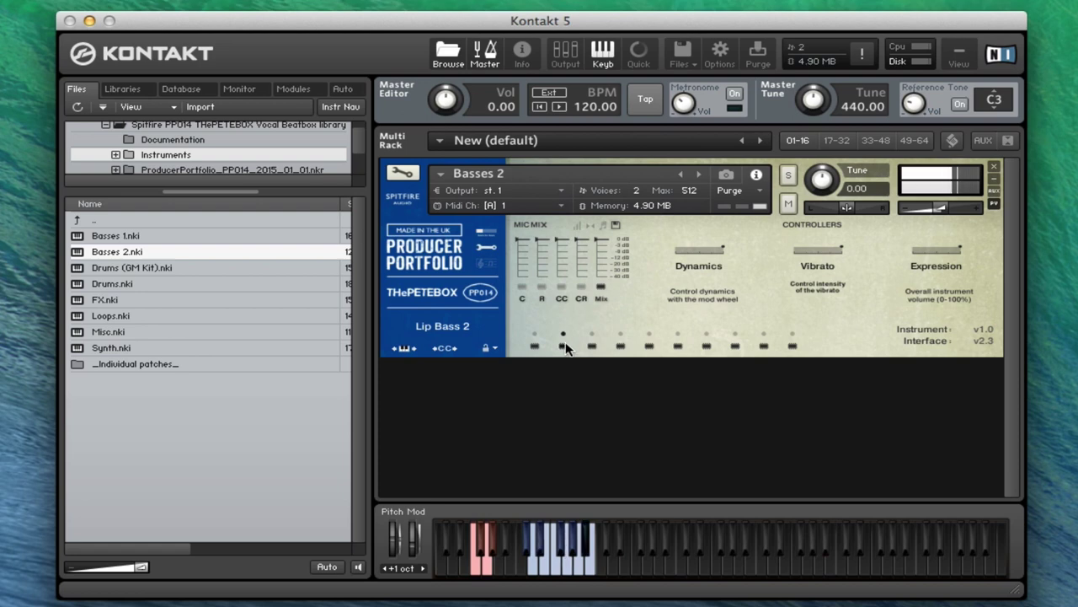
pyautogui.click(590, 341)
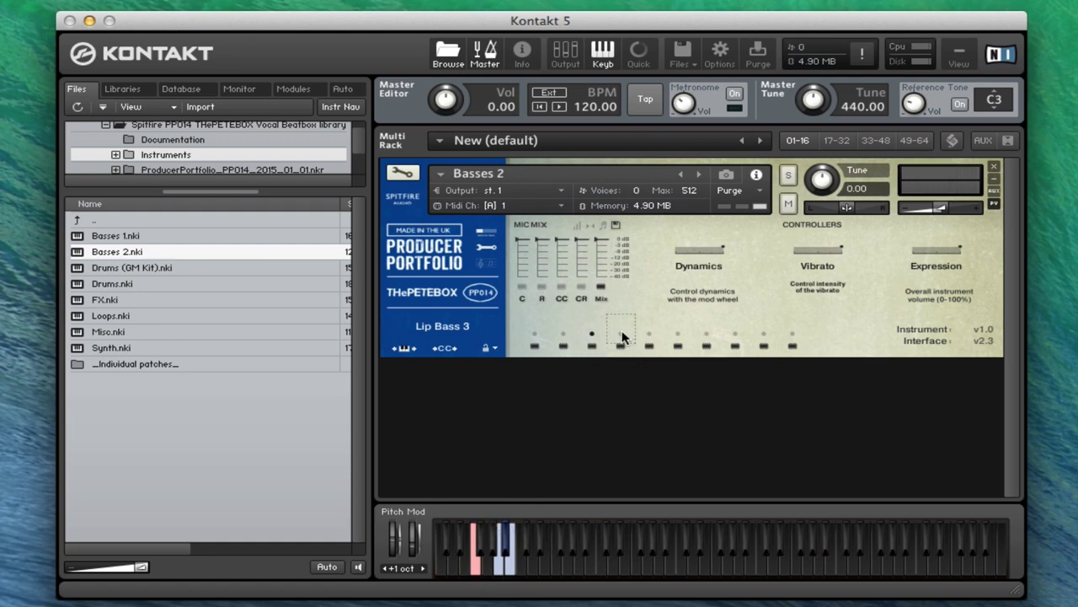
pyautogui.click(618, 337)
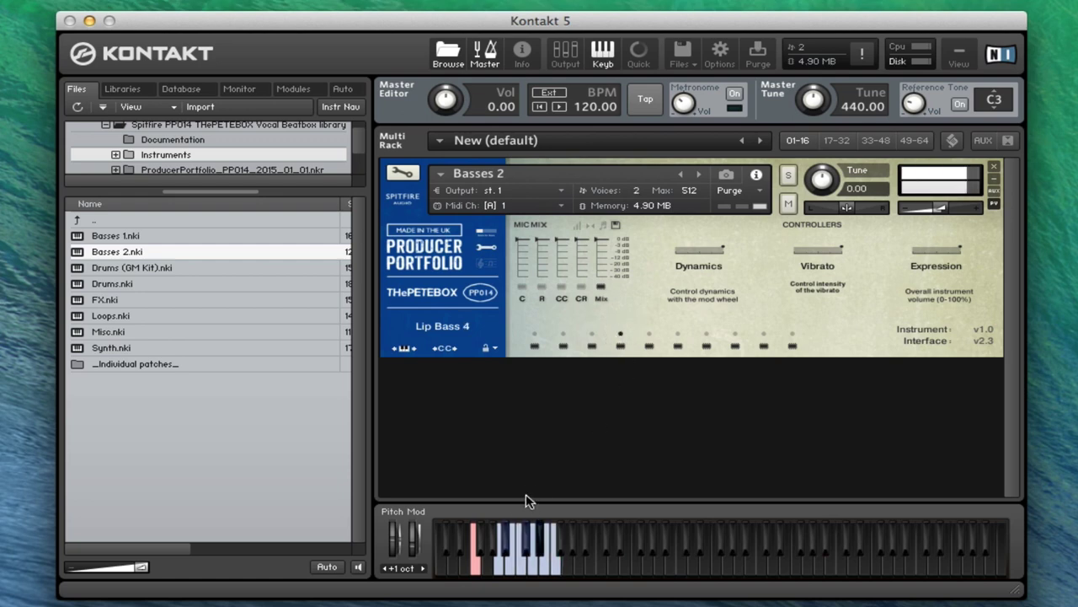
# Step through Rasp Bass Closed, Movement, Open, Semi Open, Sub and Wobbles articulations.
pyautogui.click(649, 337)
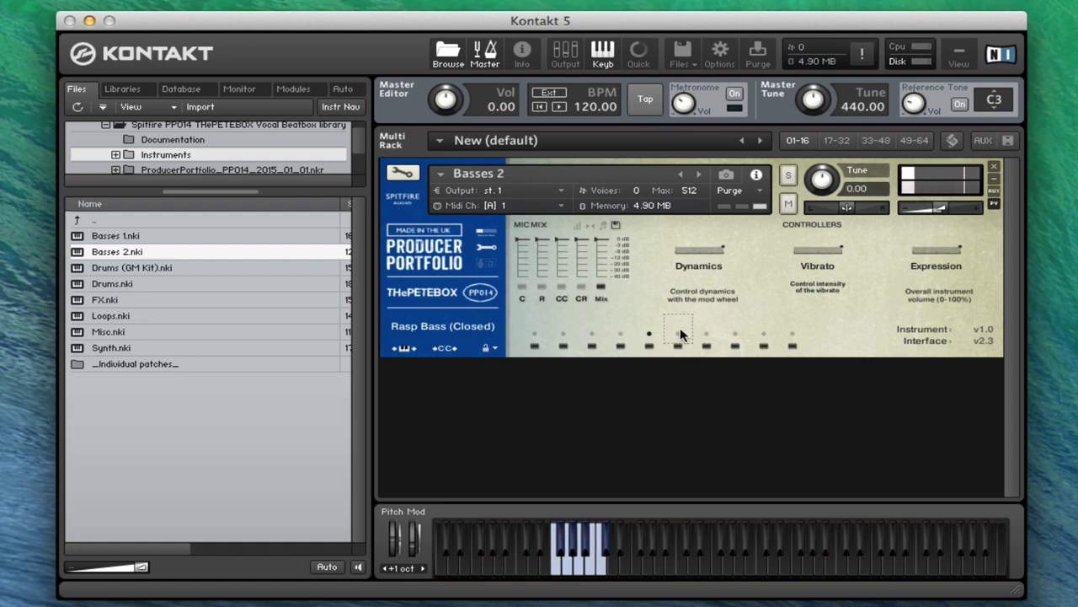
pyautogui.click(679, 336)
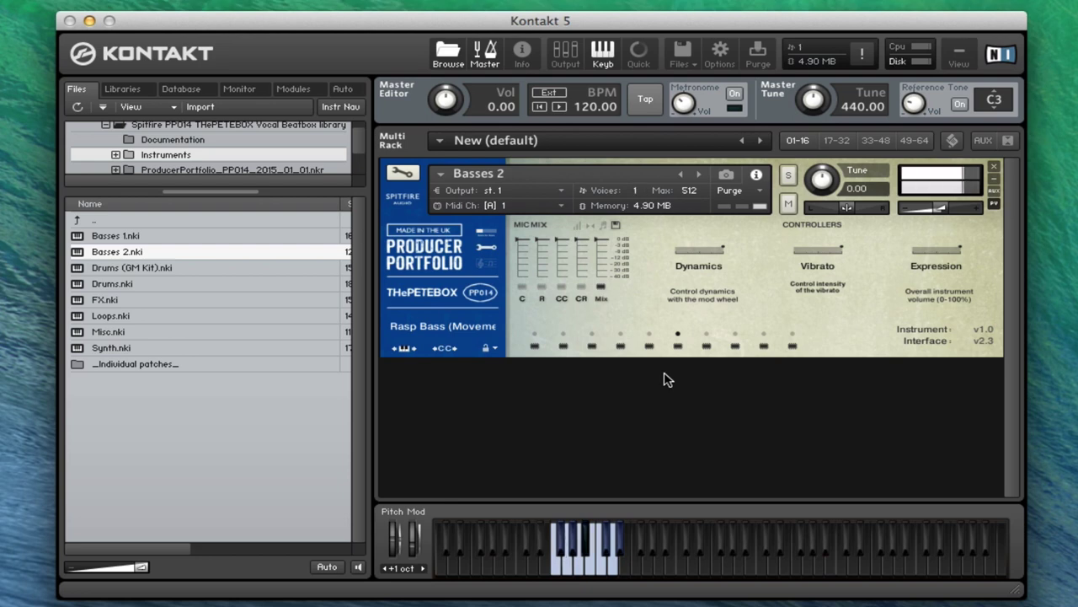
pyautogui.click(707, 336)
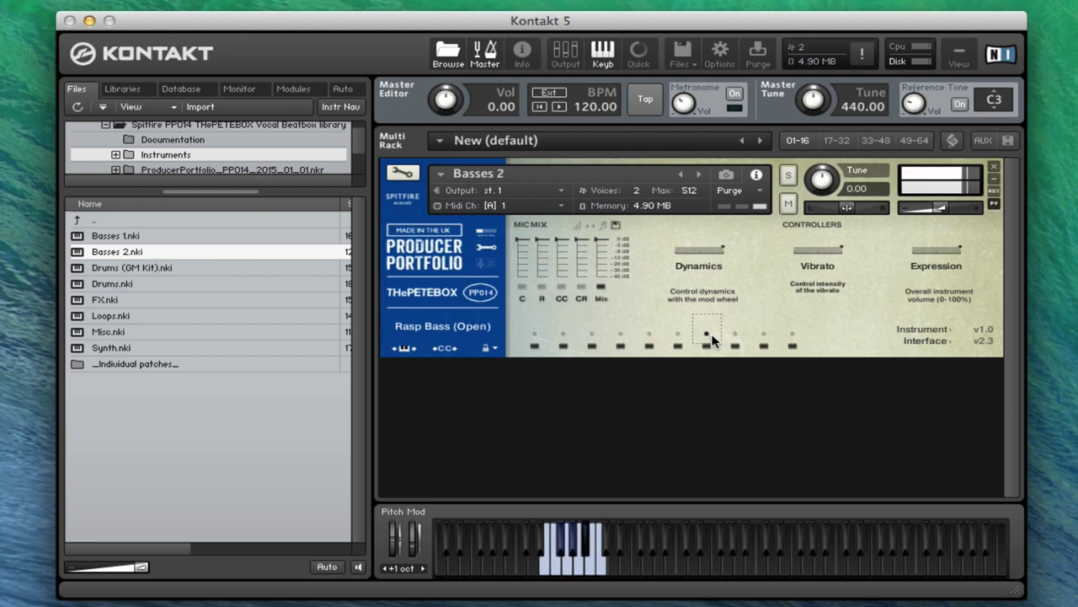
pyautogui.click(735, 335)
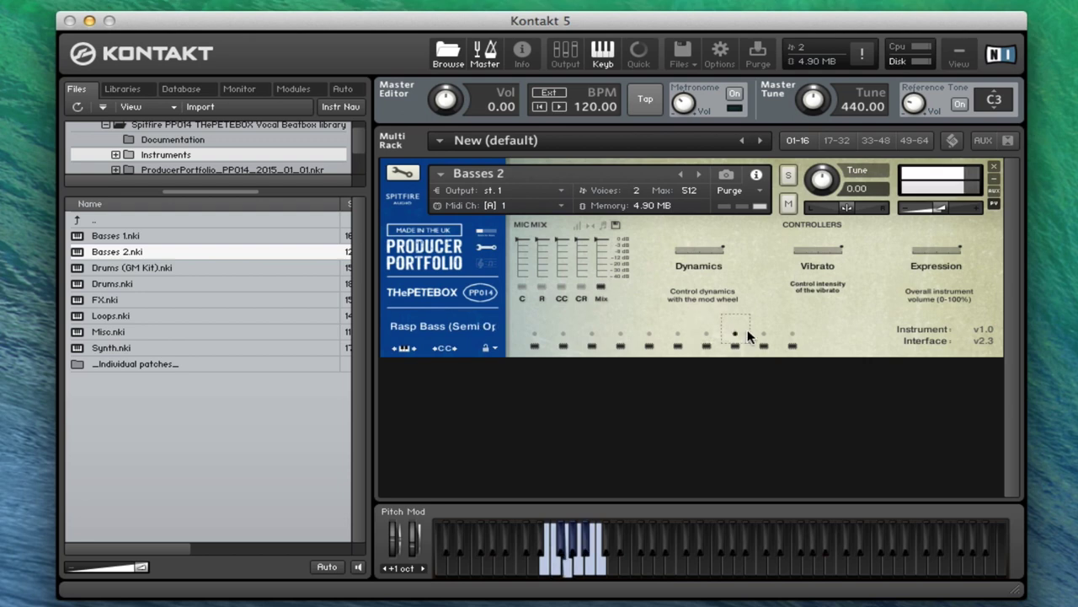
pyautogui.click(768, 334)
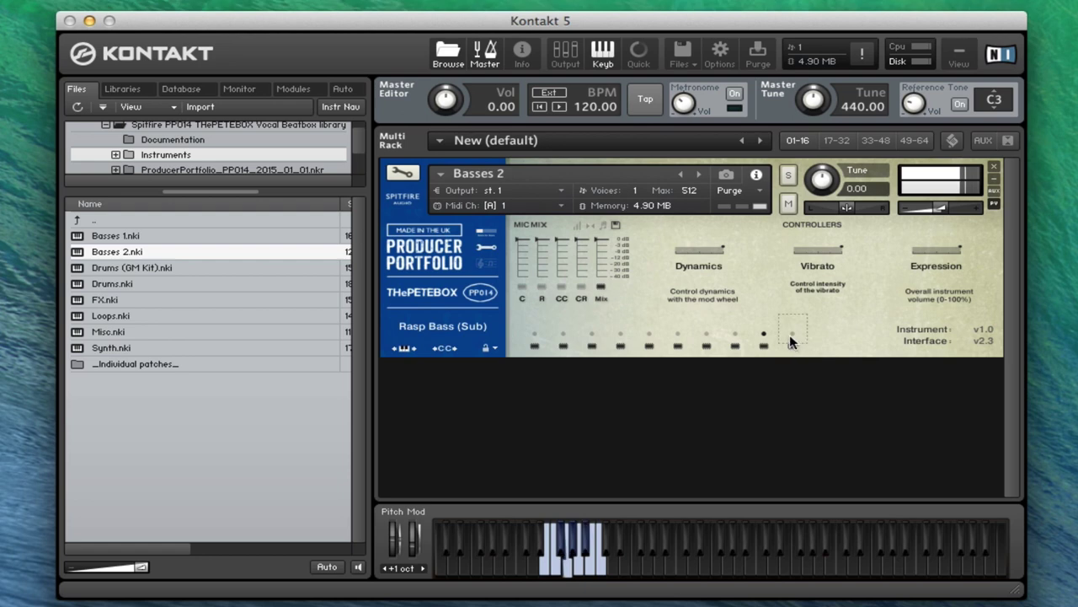
pyautogui.click(790, 338)
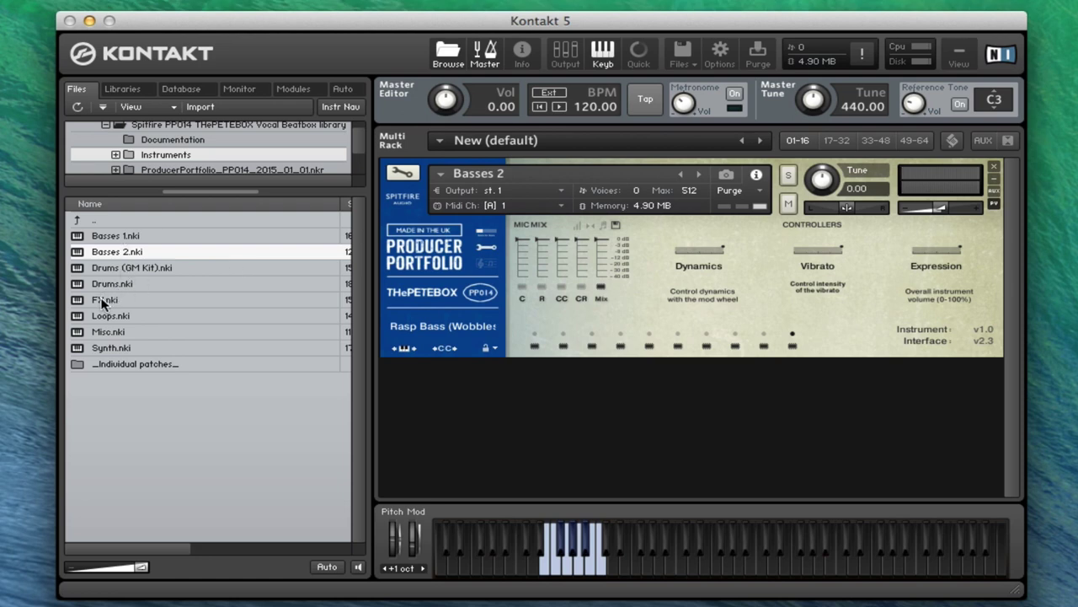
# Replace Basses 2 with FX.nki and try the CC, Mix and CR mic signals, leaving Mix off.
pyautogui.moveTo(101, 303); pyautogui.dragTo(548, 194)
pyautogui.click(732, 190)
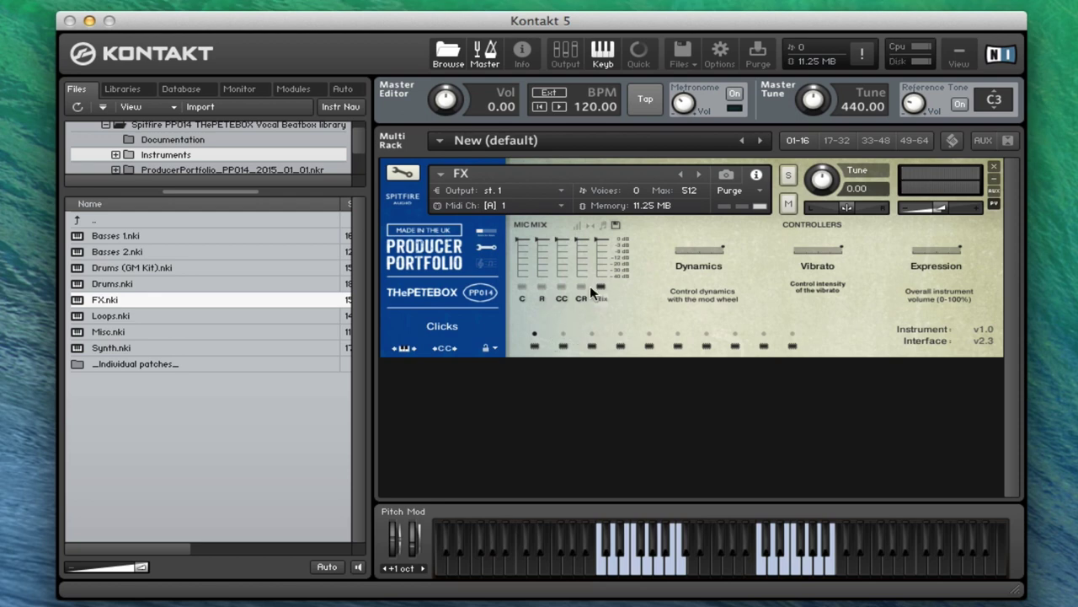
pyautogui.click(563, 291)
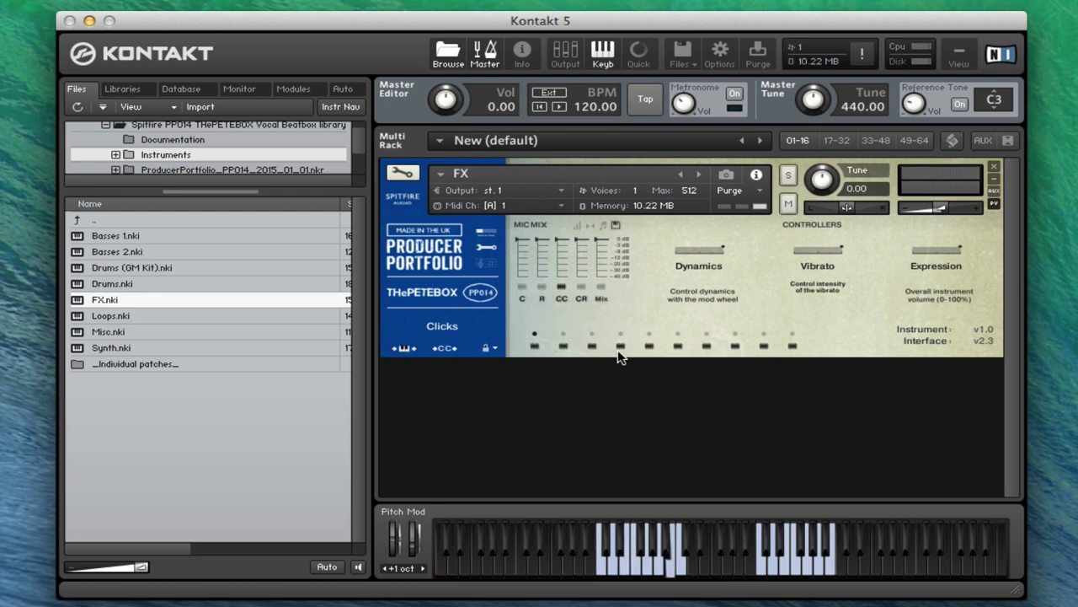
pyautogui.click(600, 287)
pyautogui.click(581, 288)
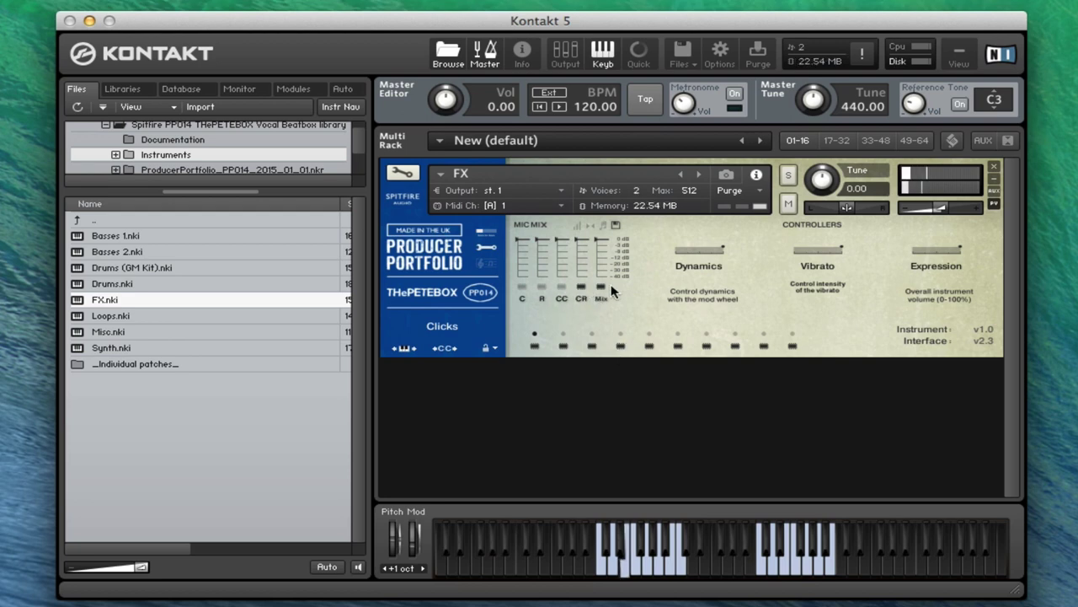
pyautogui.click(600, 287)
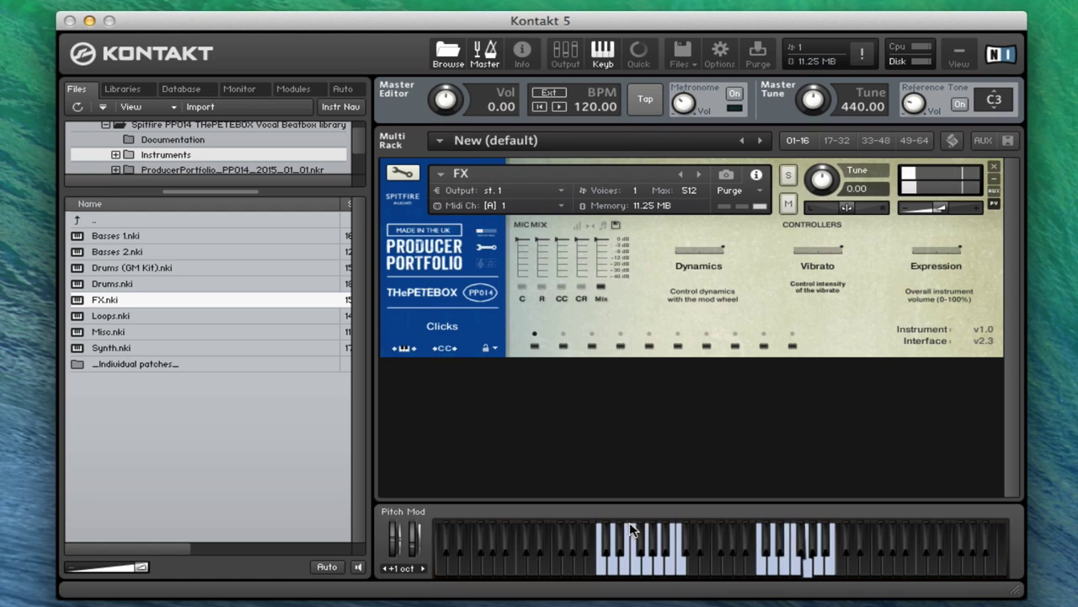
# Play two notes of the Dolphin sound, then switch to Inhale FX.
pyautogui.click(563, 334)
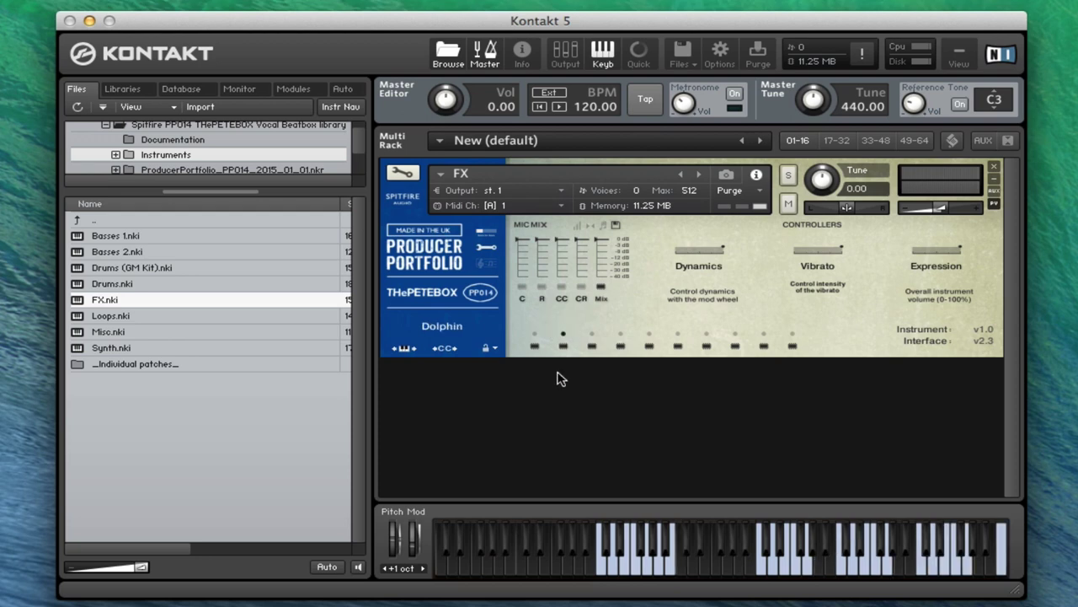
pyautogui.click(670, 552)
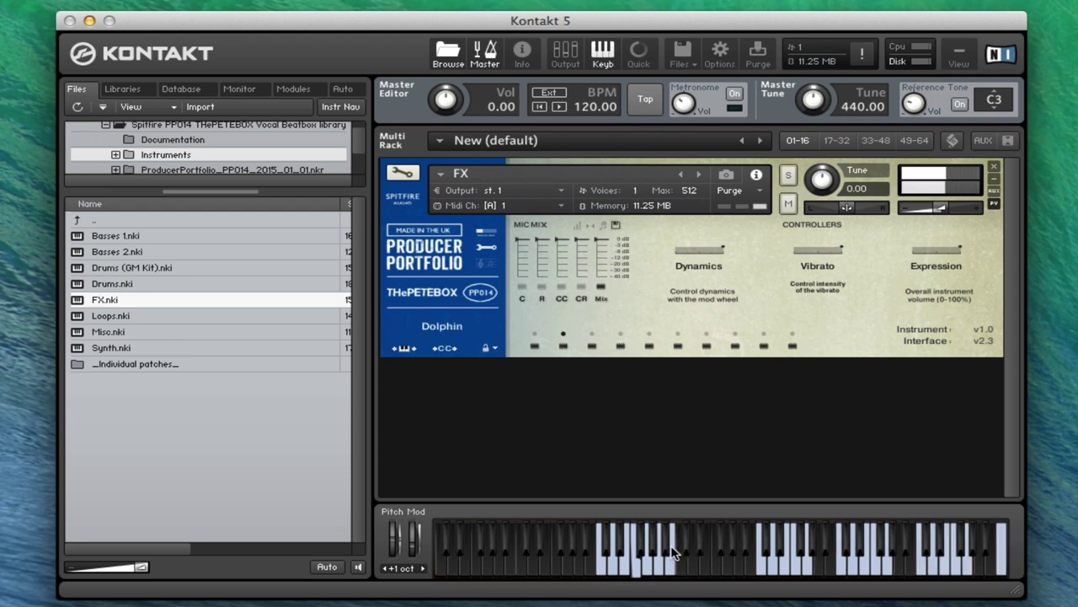
pyautogui.click(787, 571)
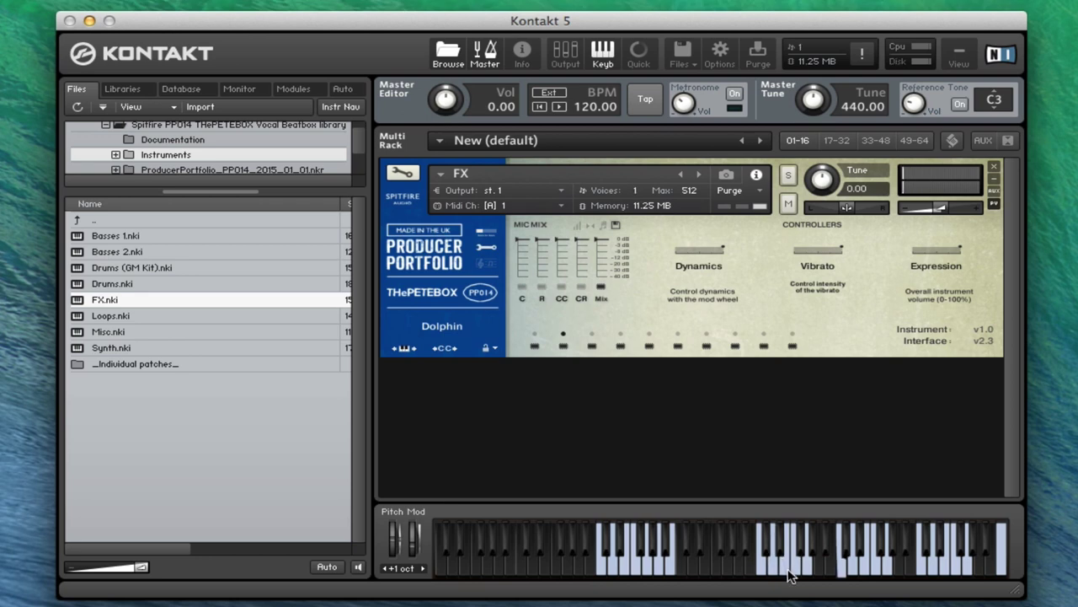
pyautogui.click(593, 335)
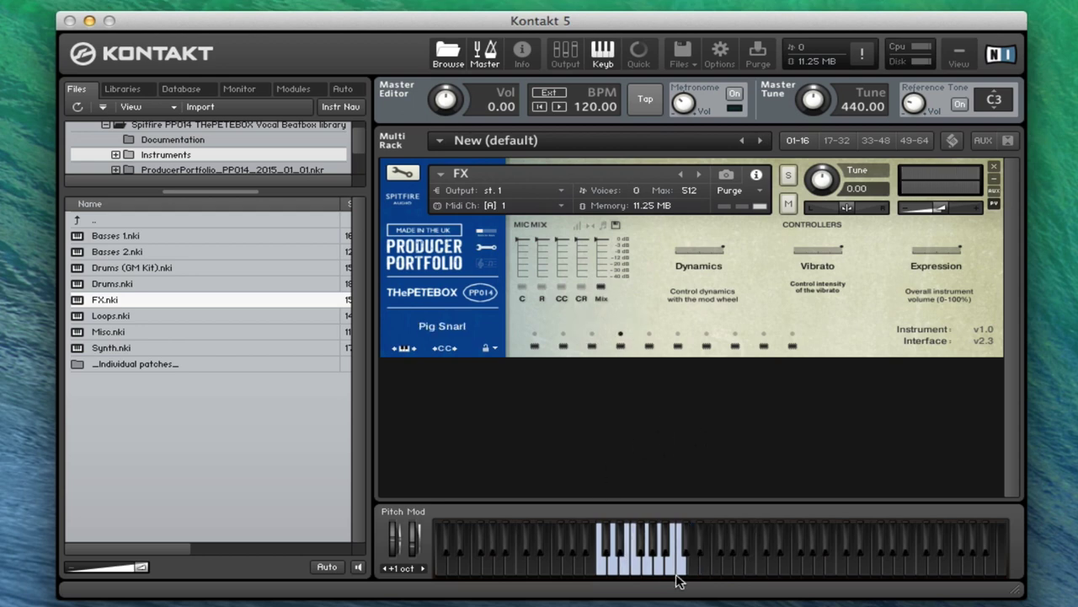
# Audition Reverse Inhale, Scratches, Swipes and both Vinyl Scratches variants of the FX patch.
pyautogui.click(649, 336)
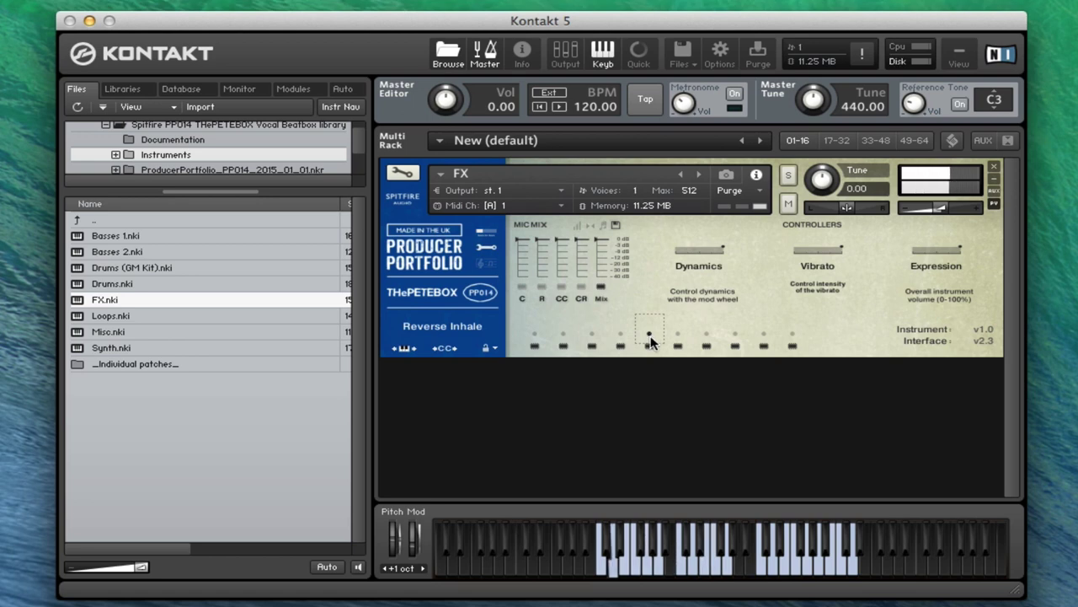
pyautogui.click(679, 334)
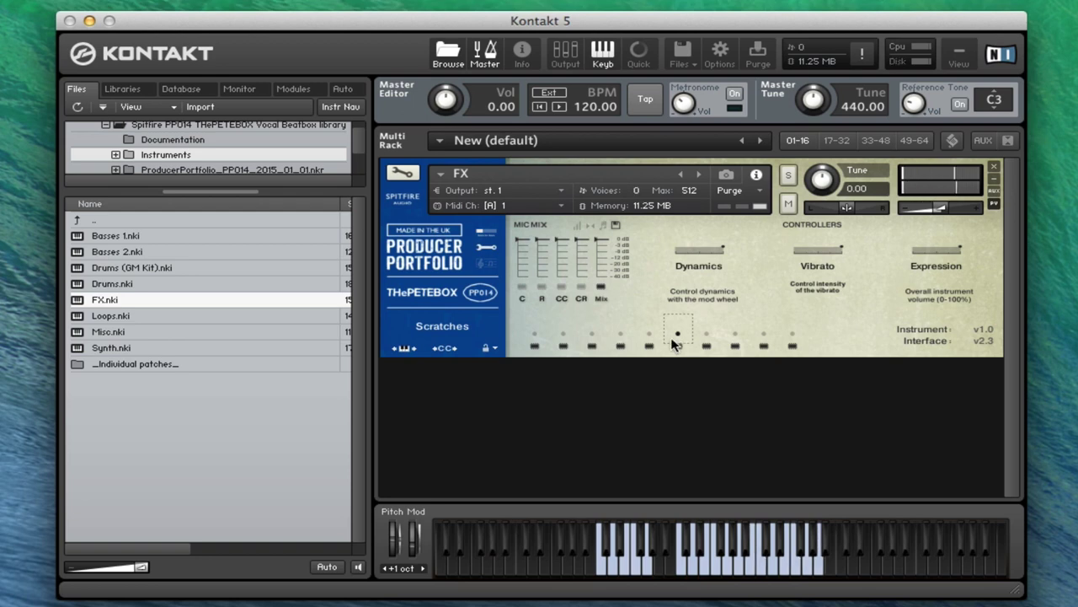
pyautogui.click(678, 528)
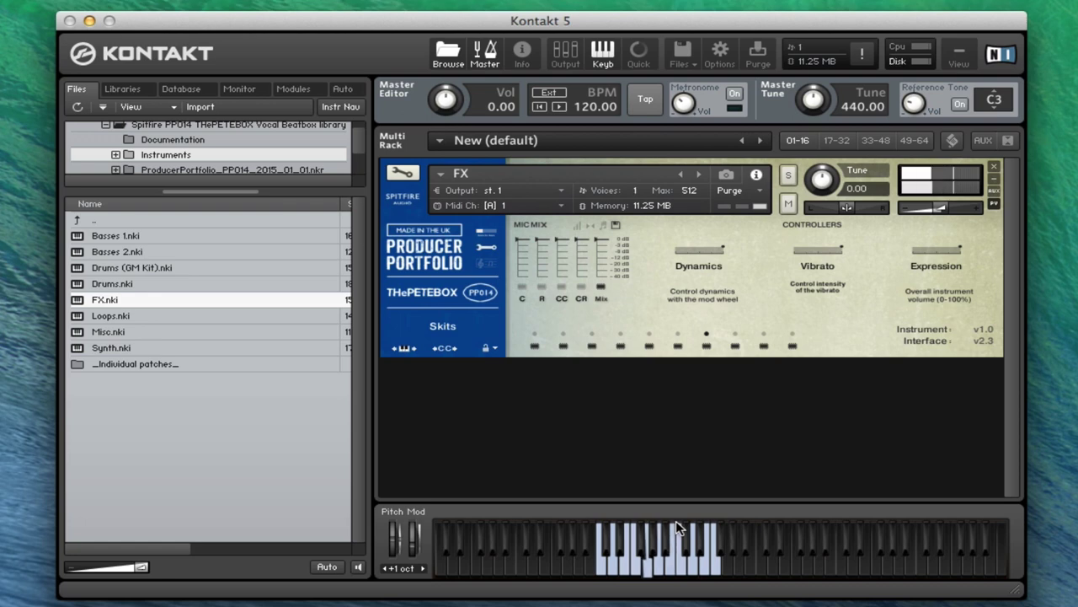
pyautogui.click(734, 343)
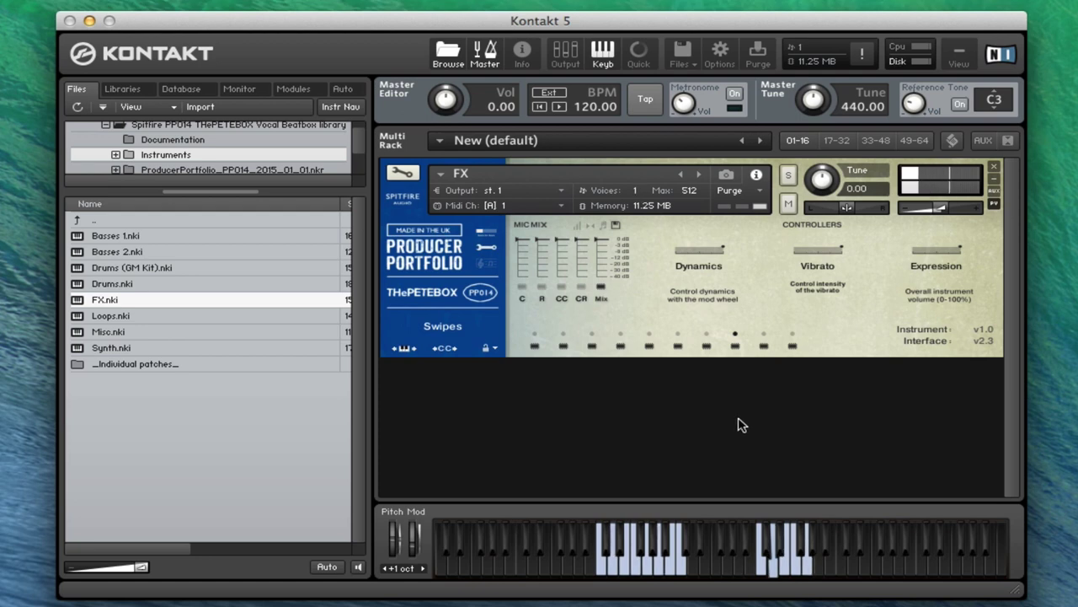
pyautogui.click(766, 345)
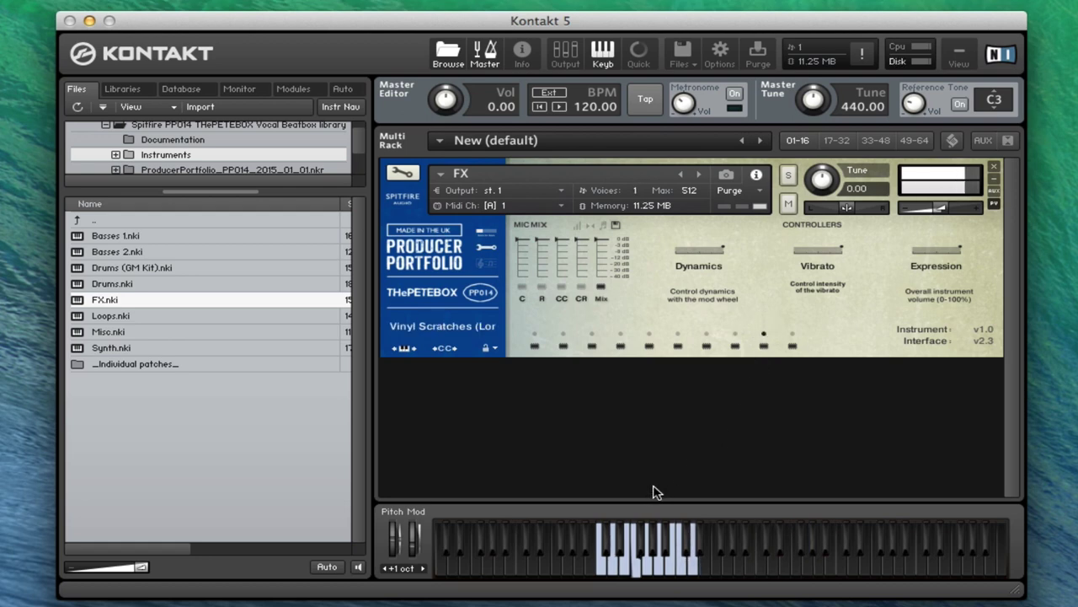
pyautogui.click(799, 337)
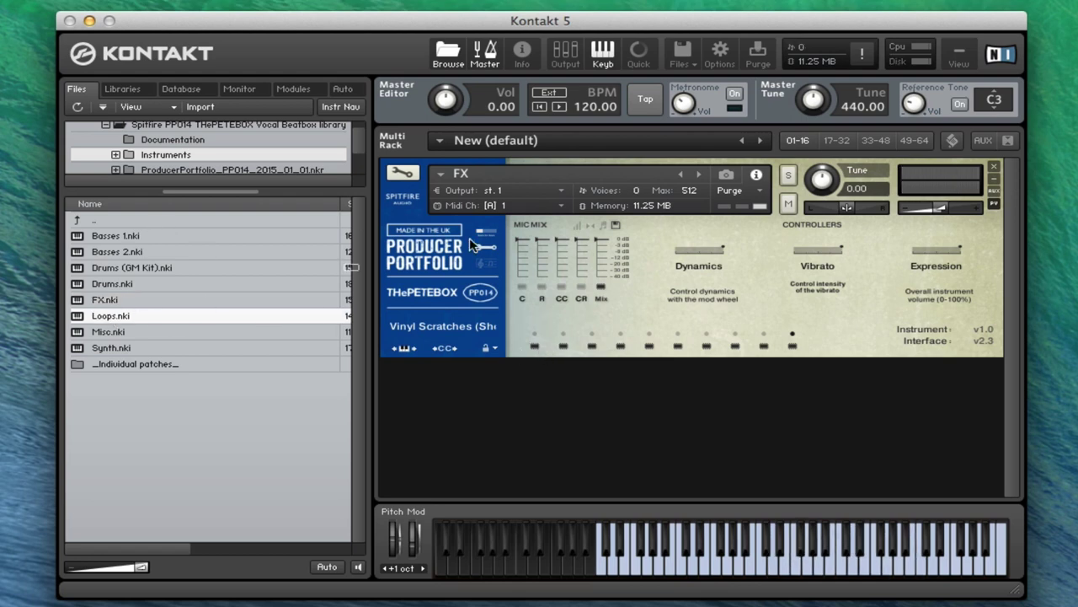
# Load Misc.nki in place of FX and switch to its Low End Pete sound.
pyautogui.click(183, 329)
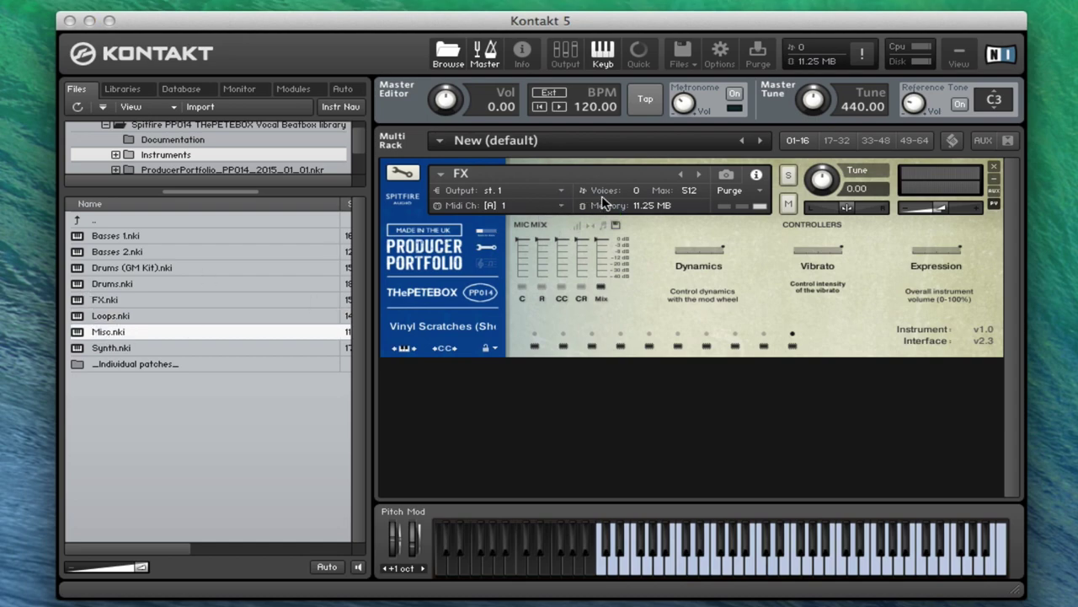
pyautogui.moveTo(603, 202); pyautogui.dragTo(602, 202)
pyautogui.click(766, 212)
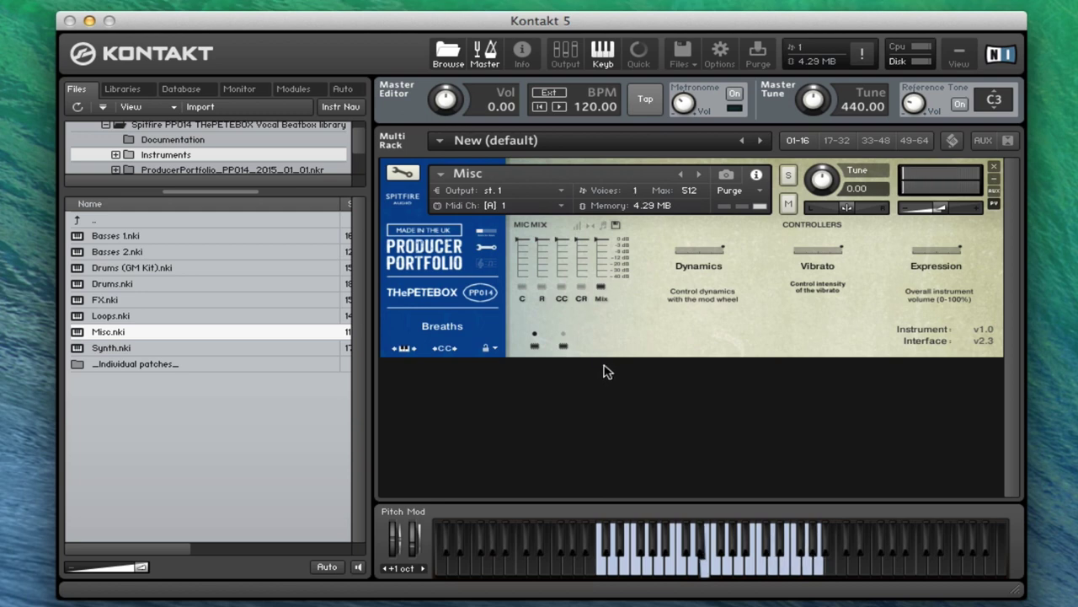
pyautogui.click(561, 334)
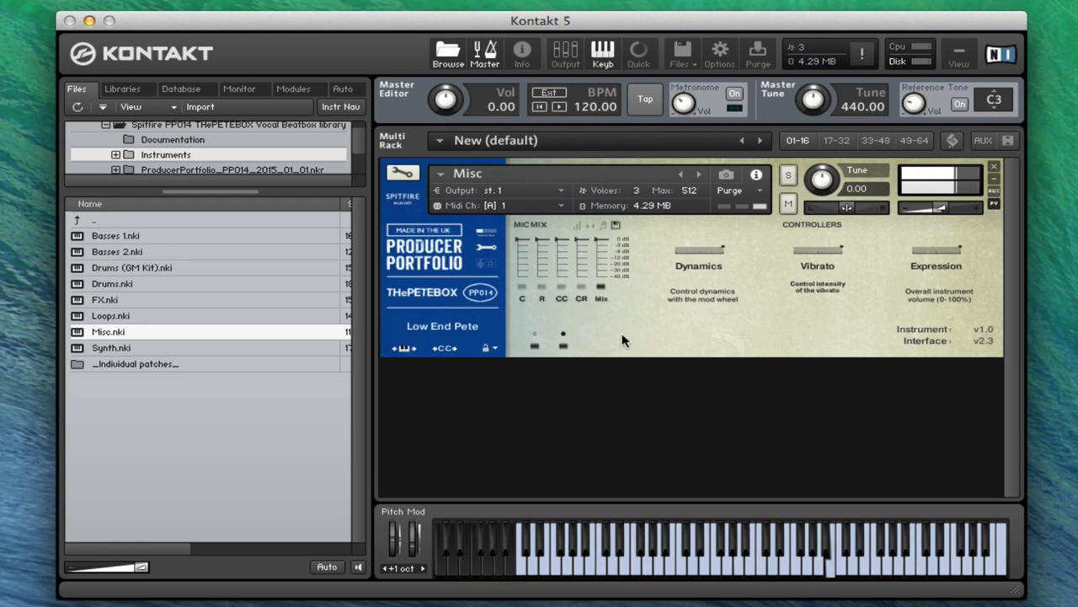
# Replace Misc with Synth.nki and audition Filtered Shorts and Guitar Stabs.
pyautogui.click(102, 352)
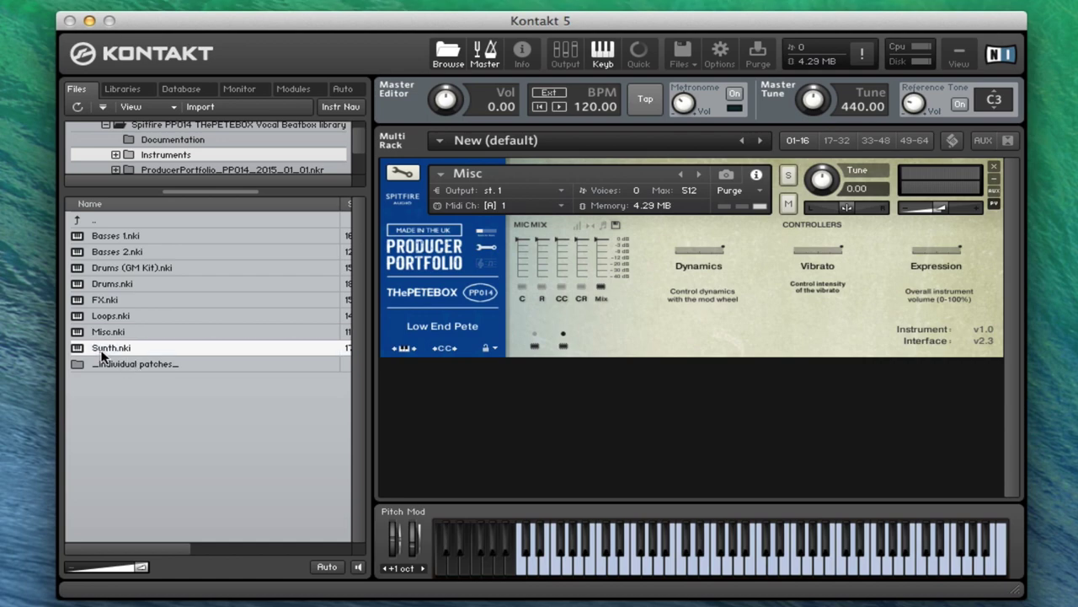
pyautogui.moveTo(532, 239); pyautogui.dragTo(539, 246)
pyautogui.click(768, 201)
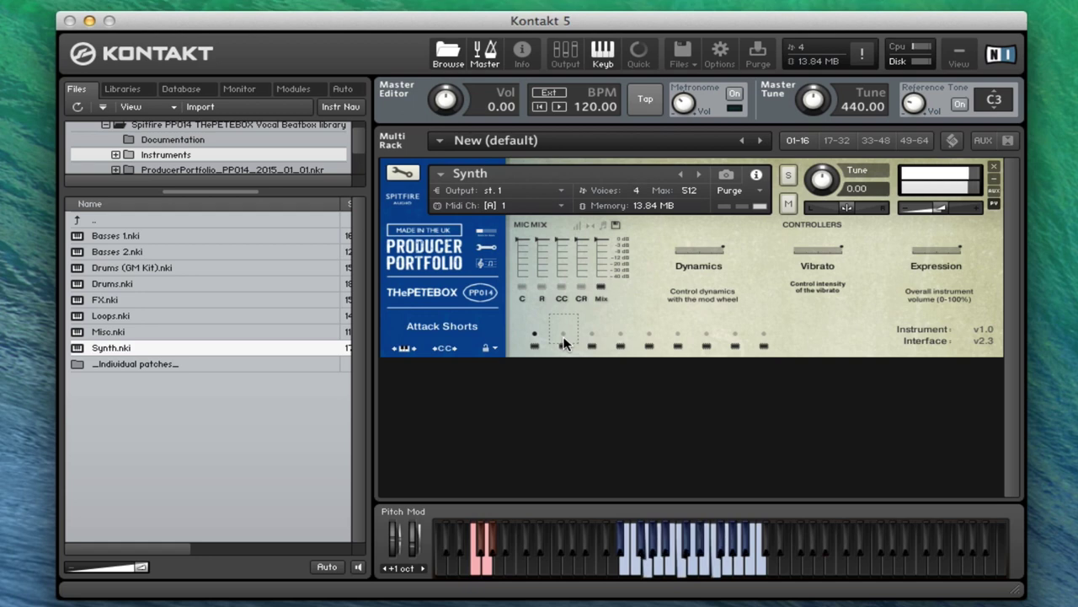
pyautogui.click(564, 342)
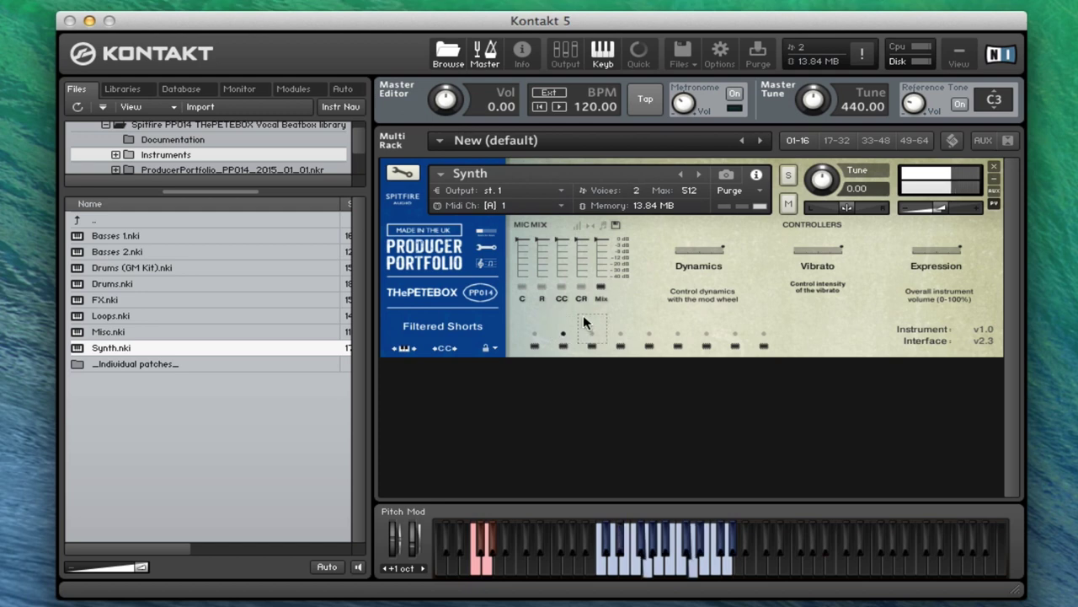
pyautogui.click(590, 341)
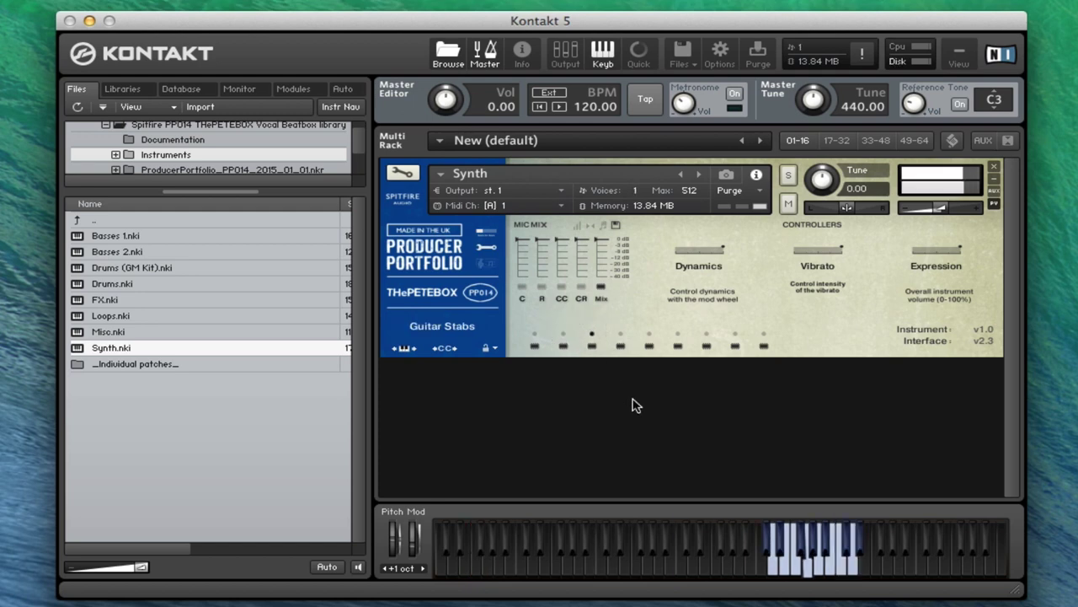
# Step through Lasers, Low Drone, Middle Range, Power Chords, Radio Flute and Synth Floyd.
pyautogui.click(621, 340)
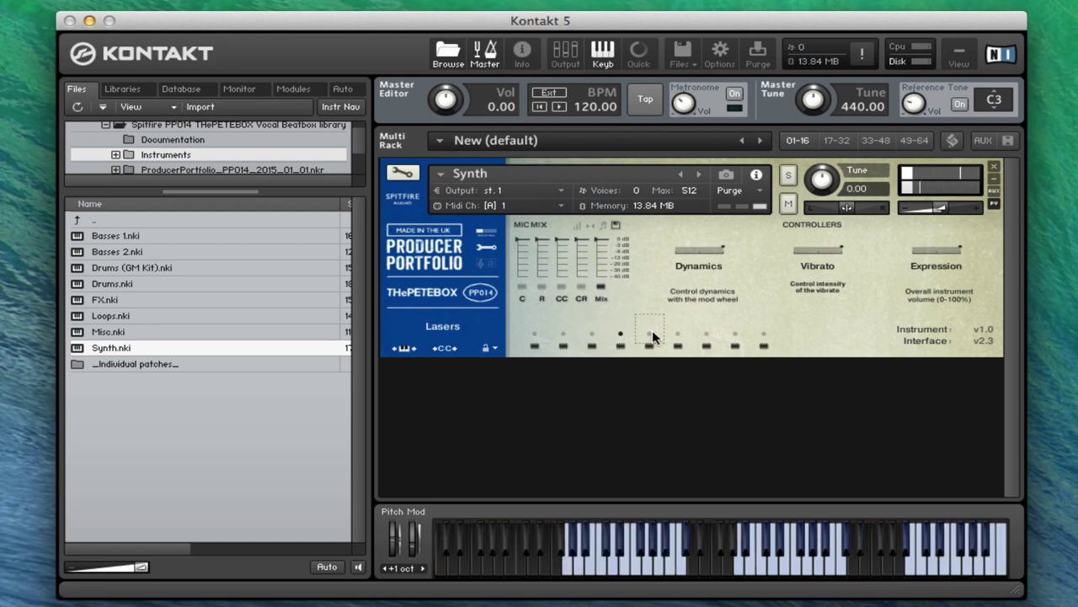
pyautogui.click(648, 337)
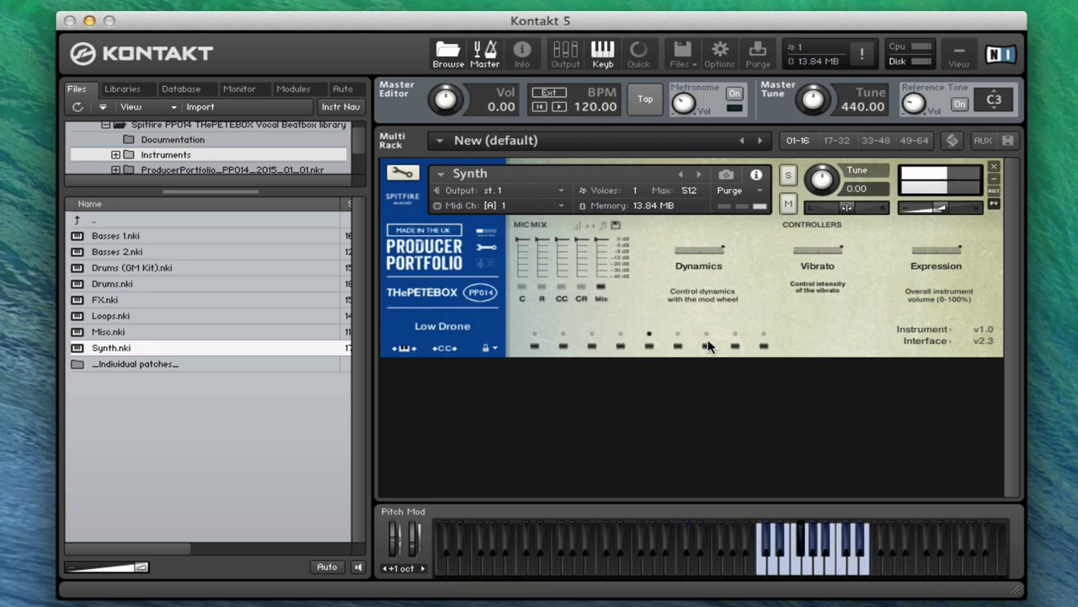
pyautogui.click(678, 340)
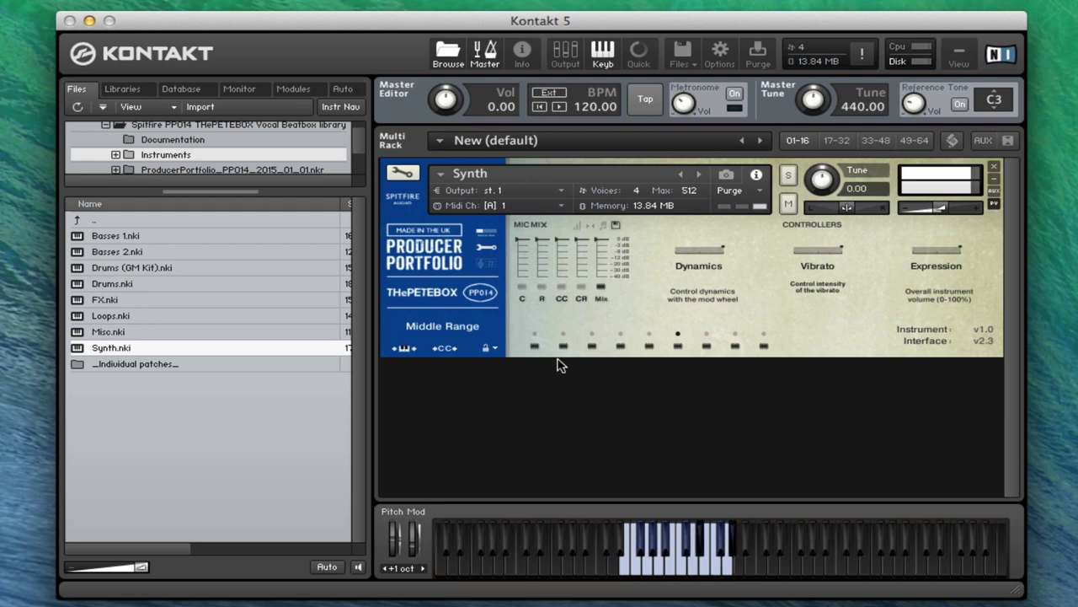
pyautogui.click(708, 342)
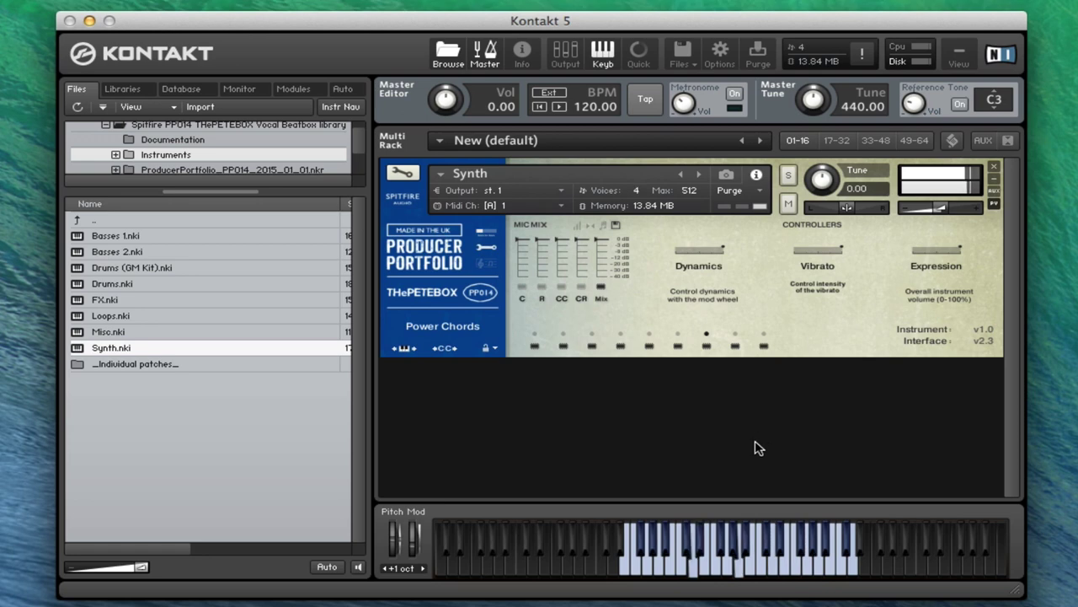
pyautogui.click(735, 335)
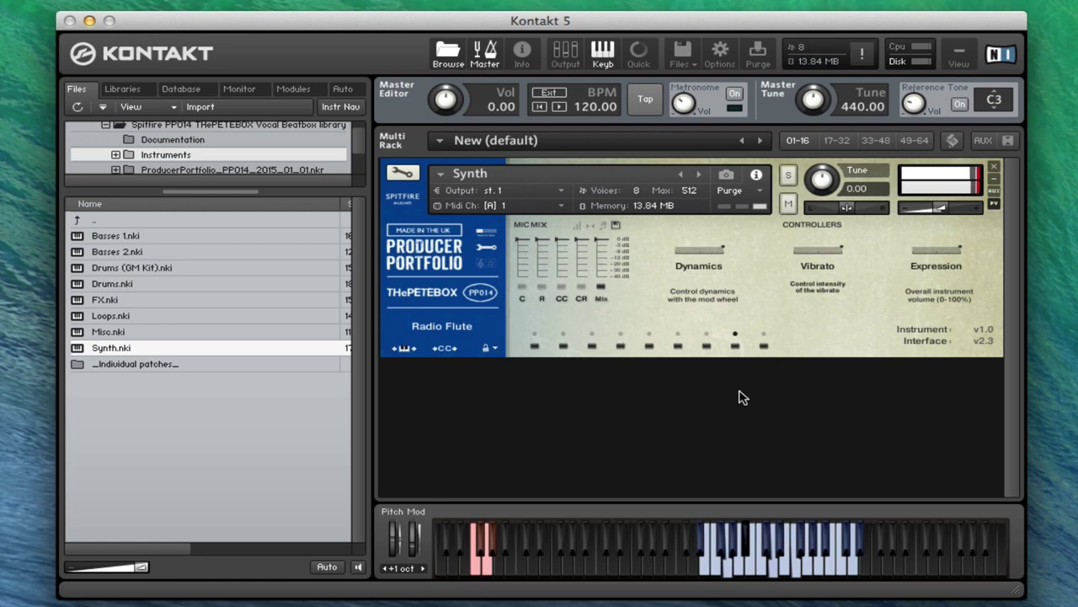
pyautogui.click(762, 332)
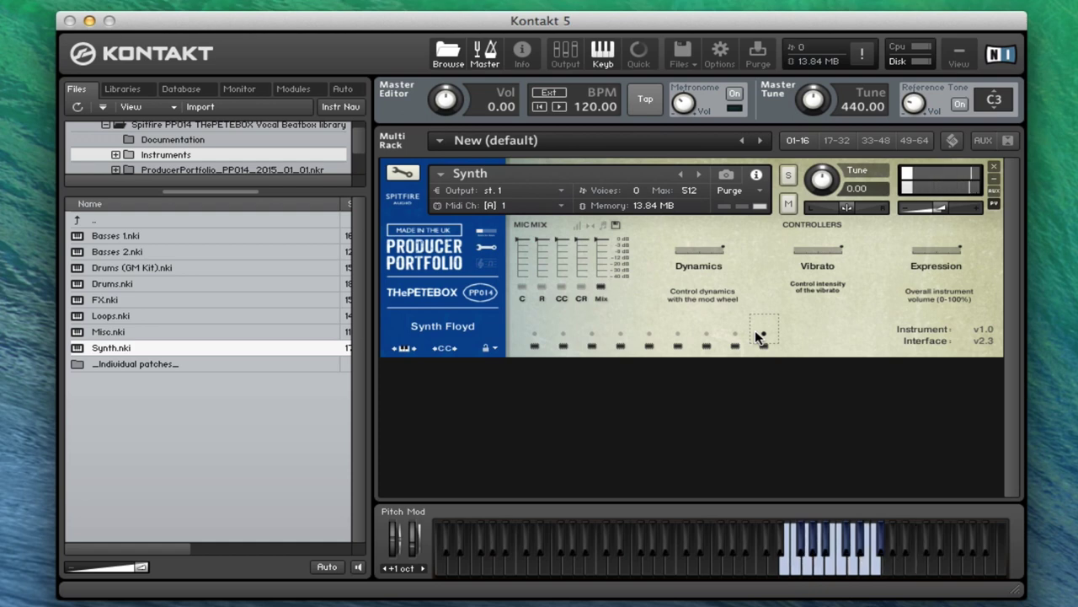
# Load Loops.nki in place of Synth and audition its Future and Hihat loop sets.
pyautogui.doubleClick(97, 315)
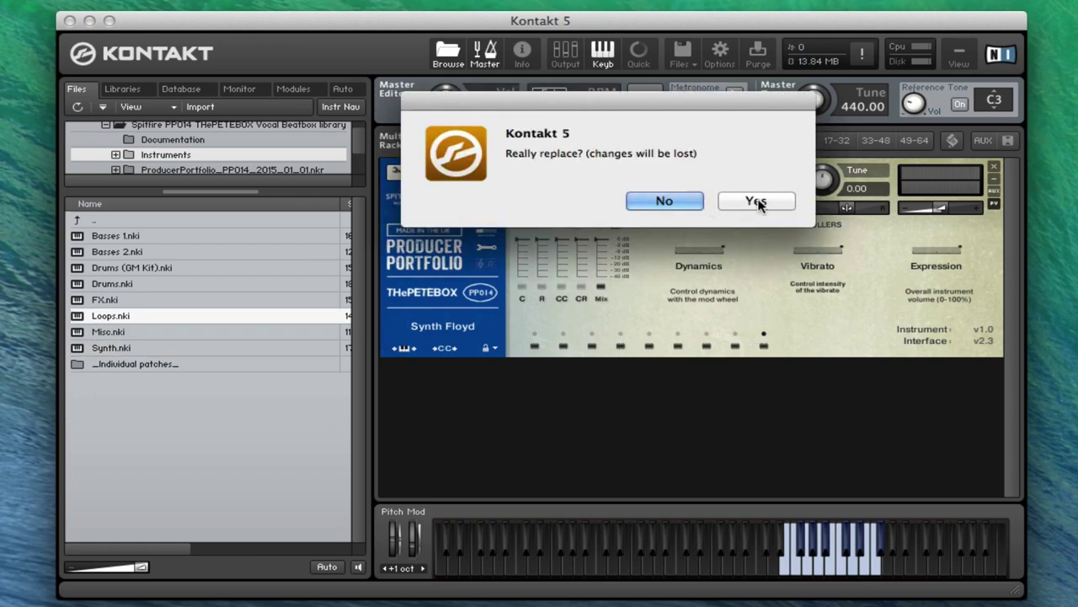
pyautogui.click(755, 202)
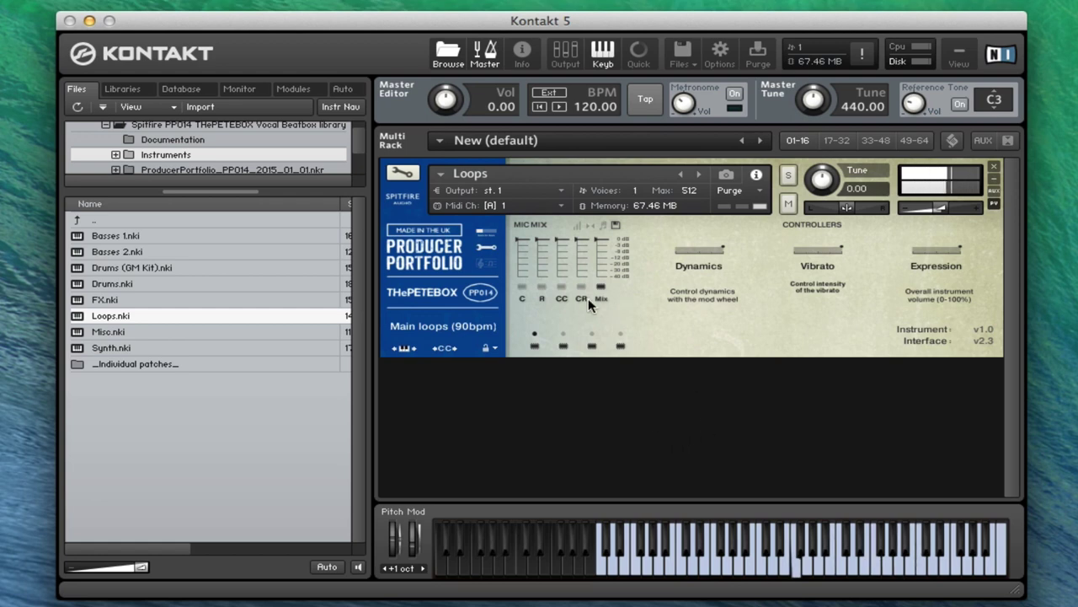
pyautogui.click(562, 336)
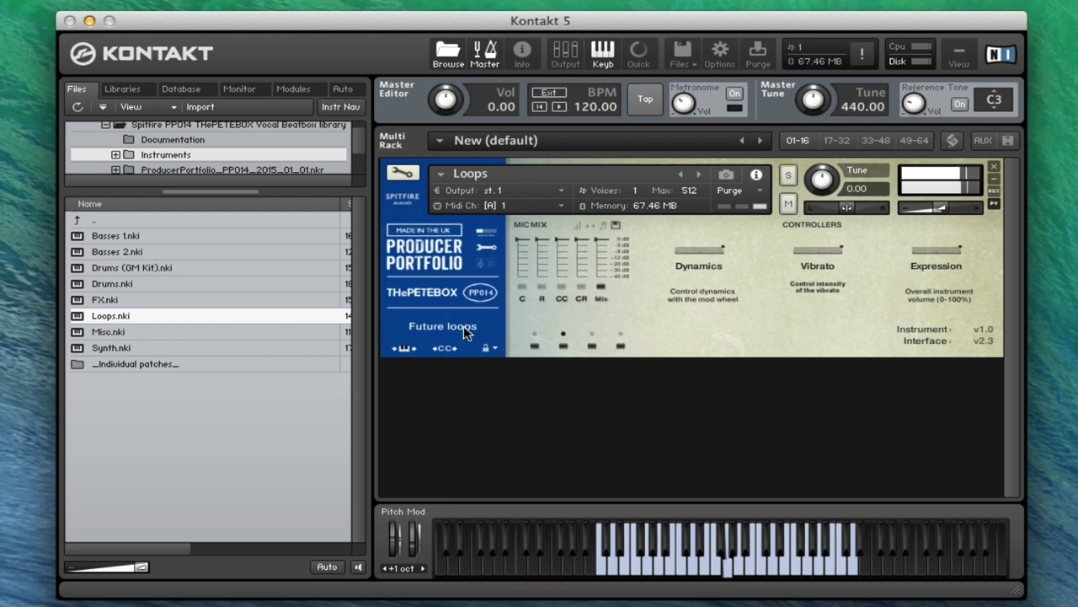
pyautogui.click(592, 334)
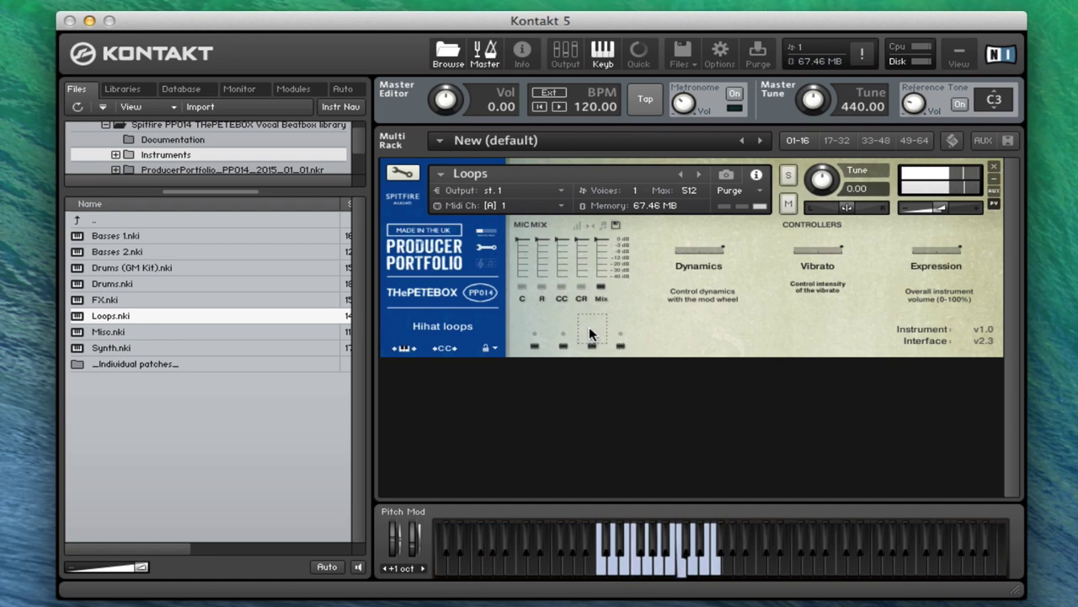
# Try tempo sync at 129 BPM, turn sync off, then play the Vinyl & various loops.
pyautogui.click(486, 248)
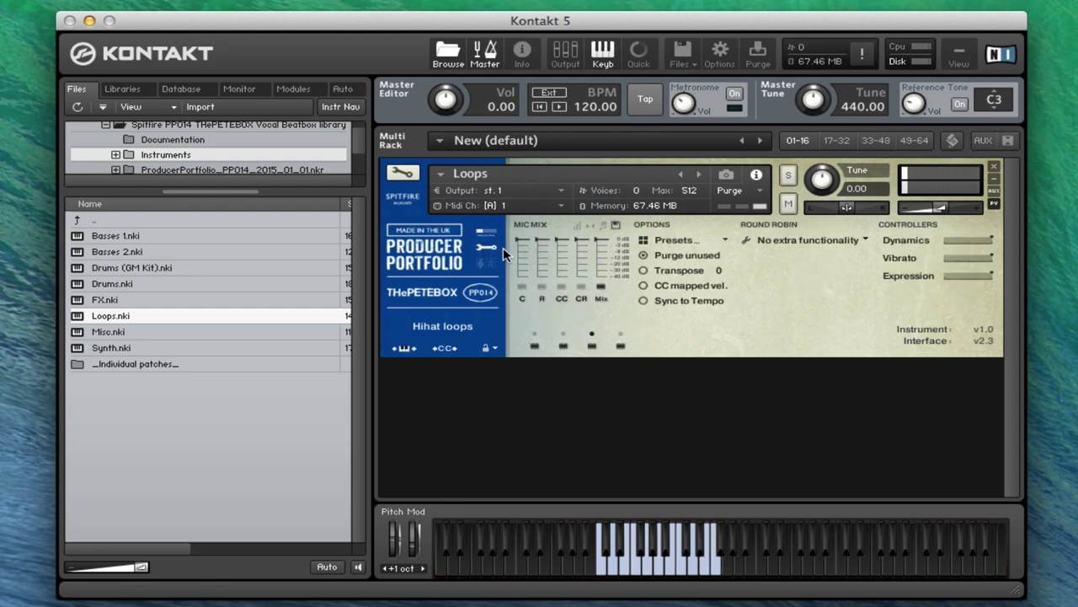
pyautogui.click(642, 300)
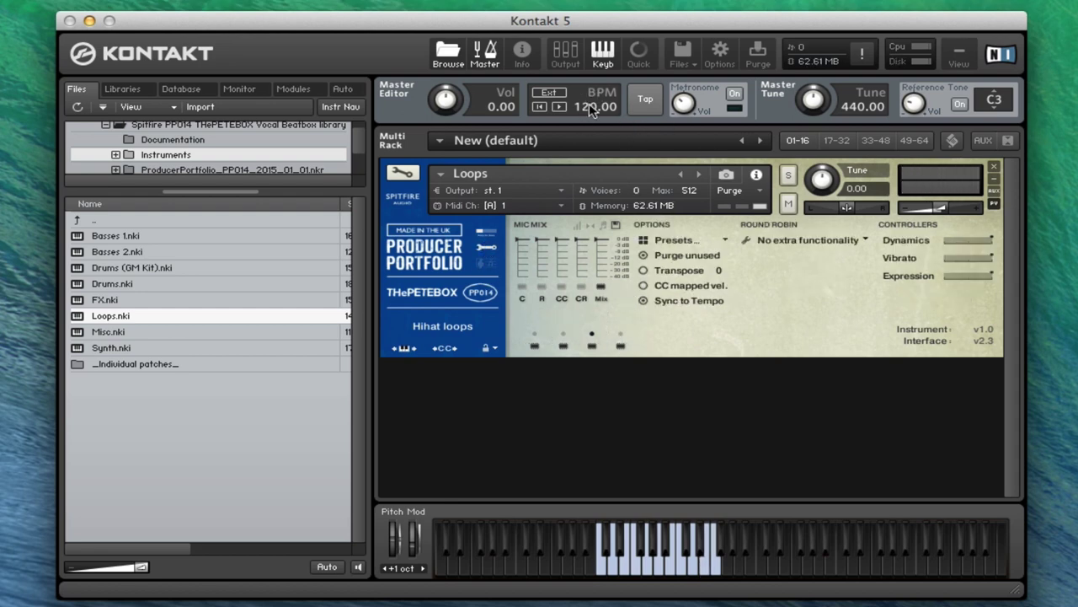
pyautogui.moveTo(588, 115); pyautogui.dragTo(593, 230)
pyautogui.click(643, 301)
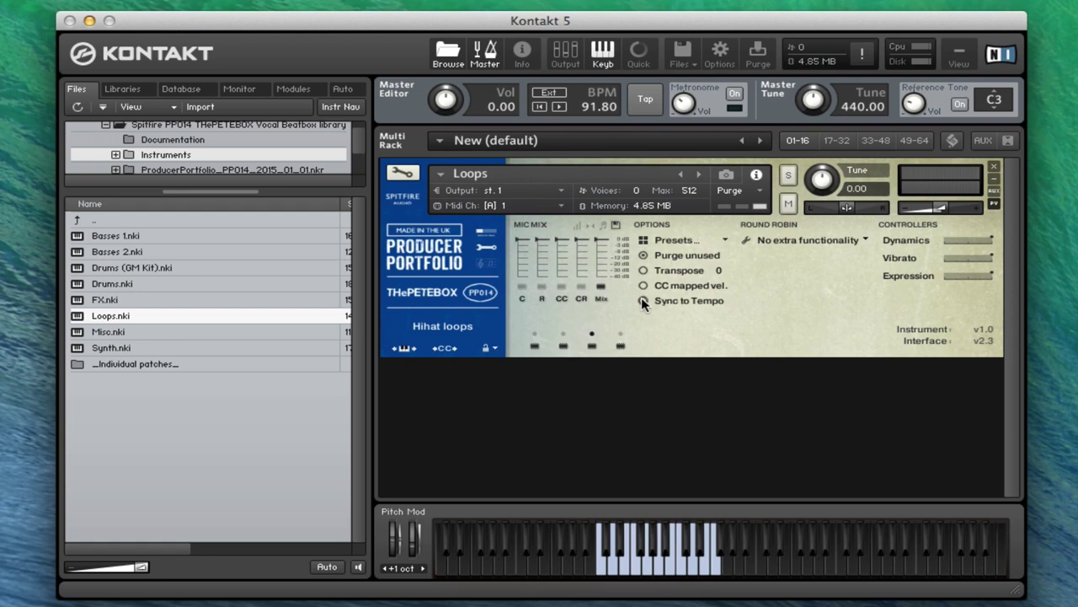
pyautogui.click(620, 335)
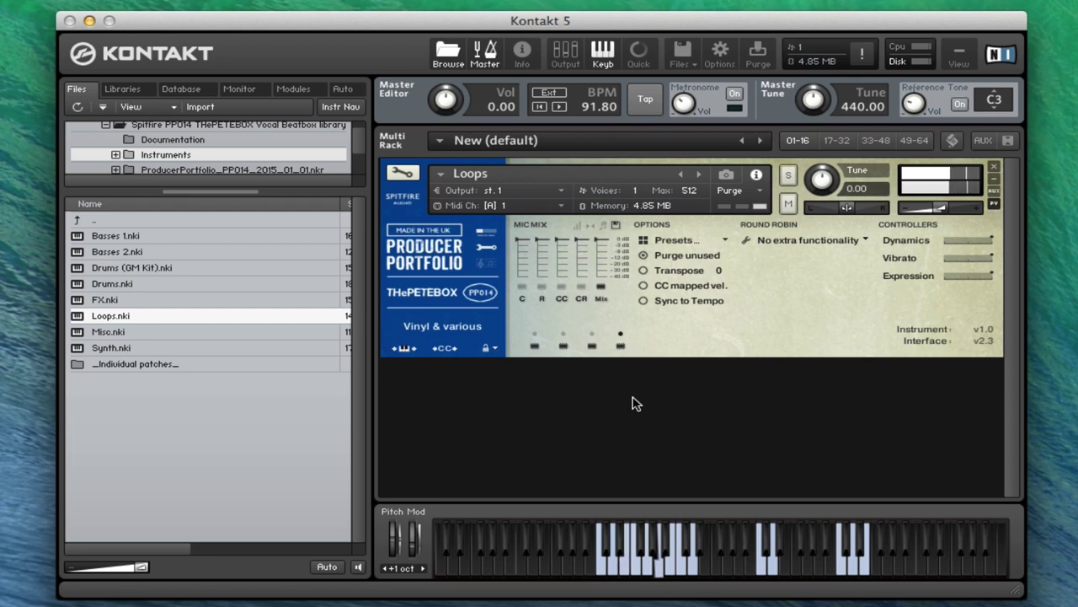
pyautogui.click(765, 563)
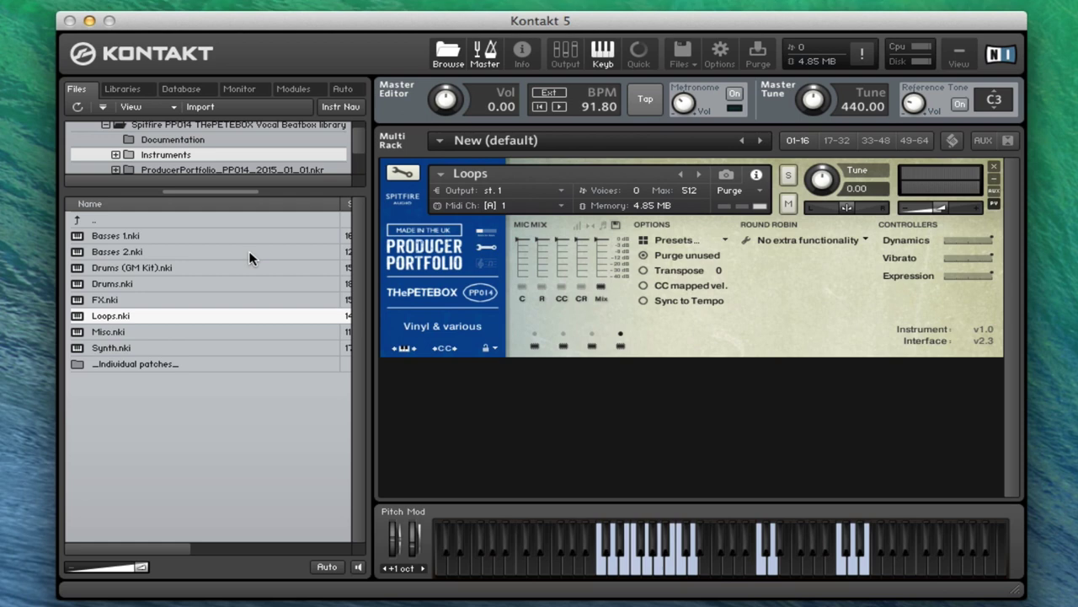
pyautogui.doubleClick(133, 365)
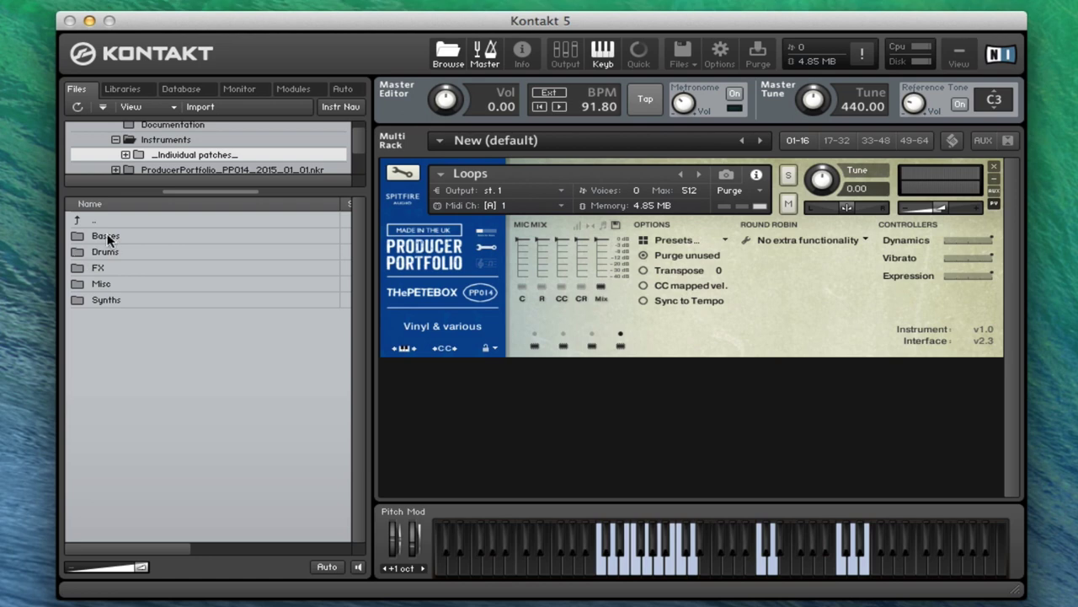
pyautogui.doubleClick(107, 300)
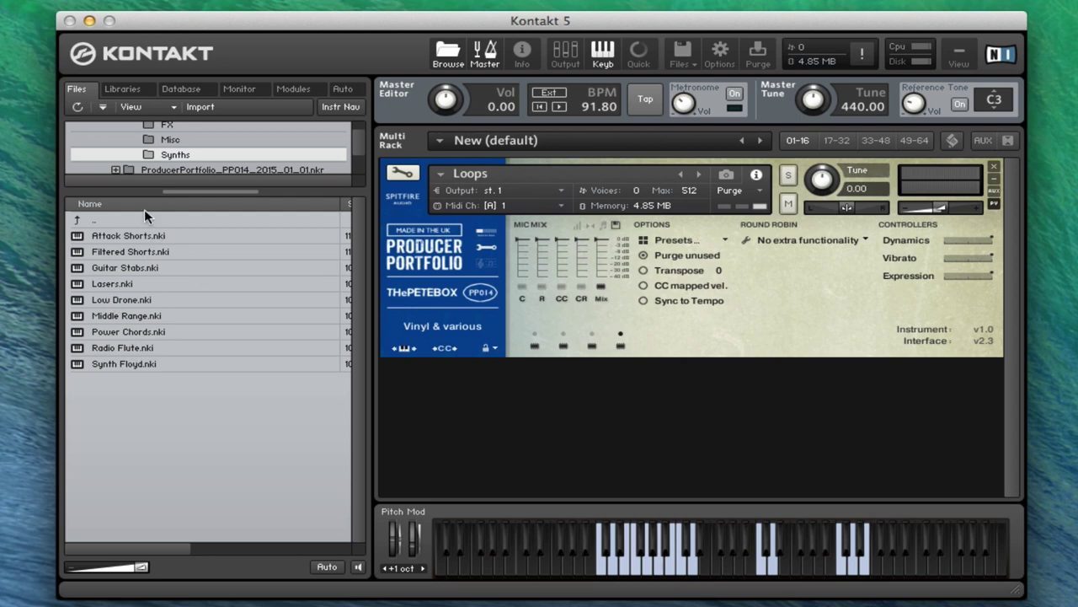
pyautogui.doubleClick(90, 220)
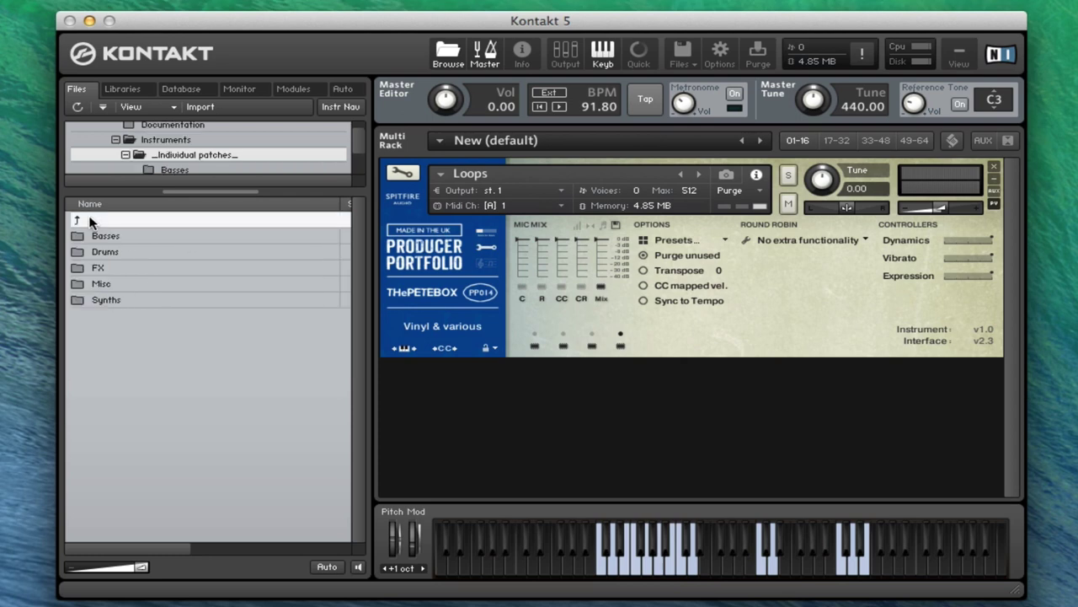
pyautogui.doubleClick(104, 252)
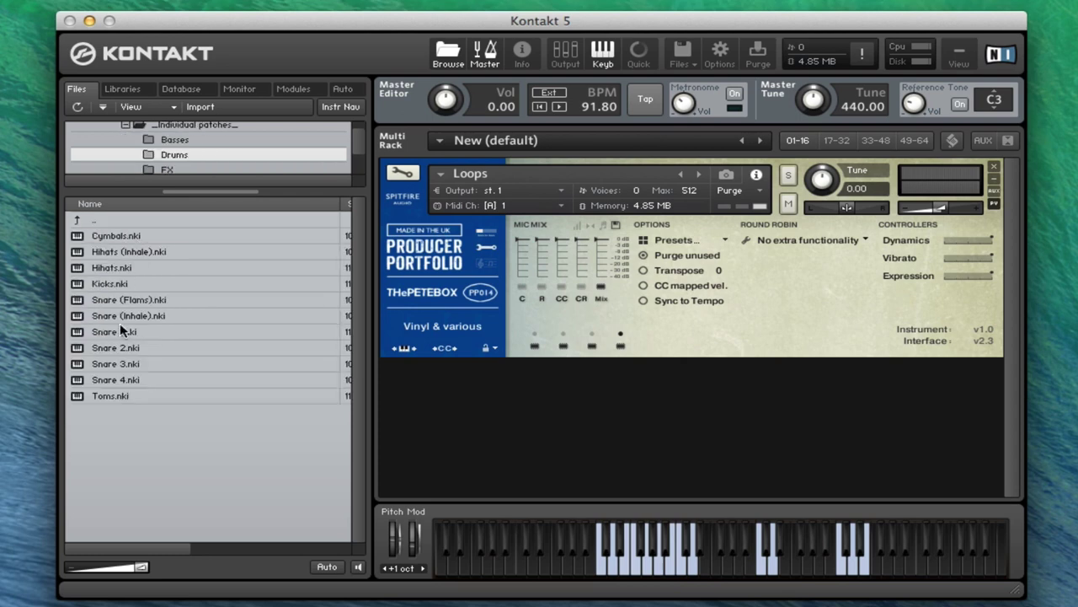
pyautogui.doubleClick(88, 221)
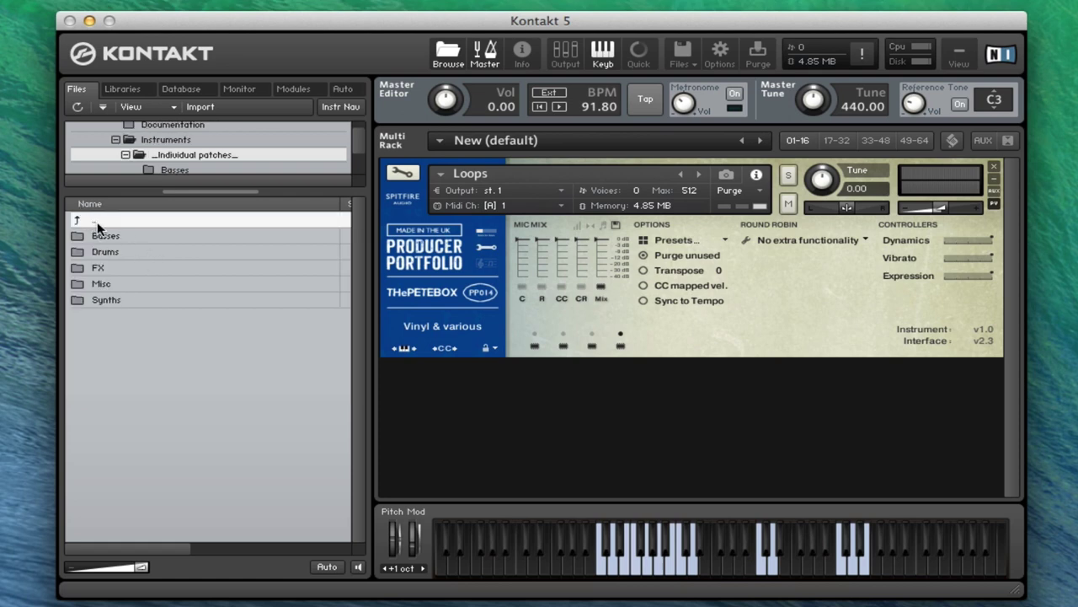
pyautogui.doubleClick(91, 222)
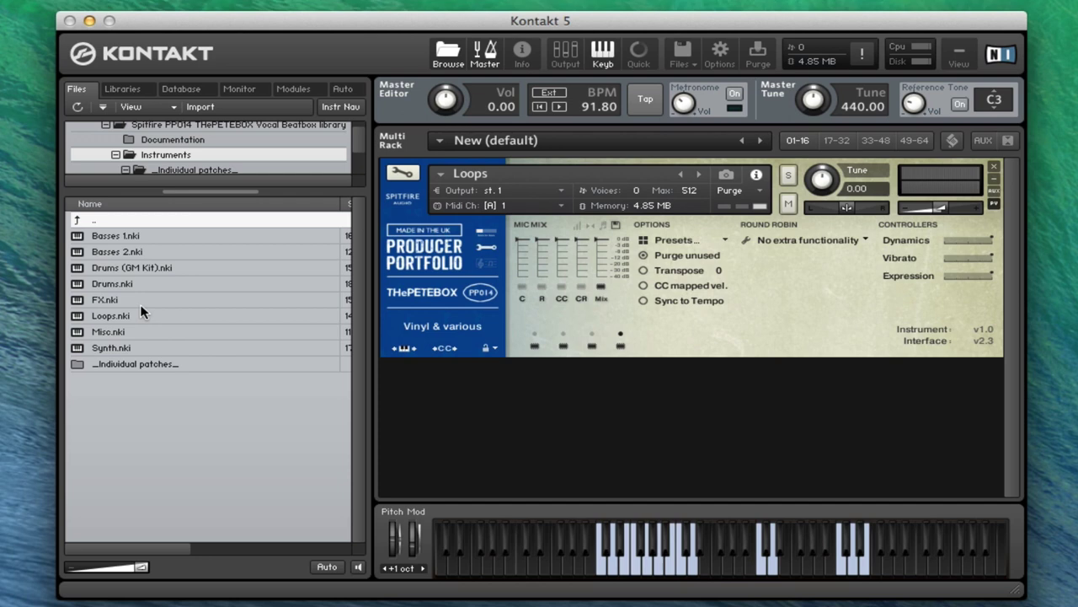
# Return the Files browser to ThePeteBox top folder listing Documentation, Instruments and Samples.
pyautogui.doubleClick(101, 222)
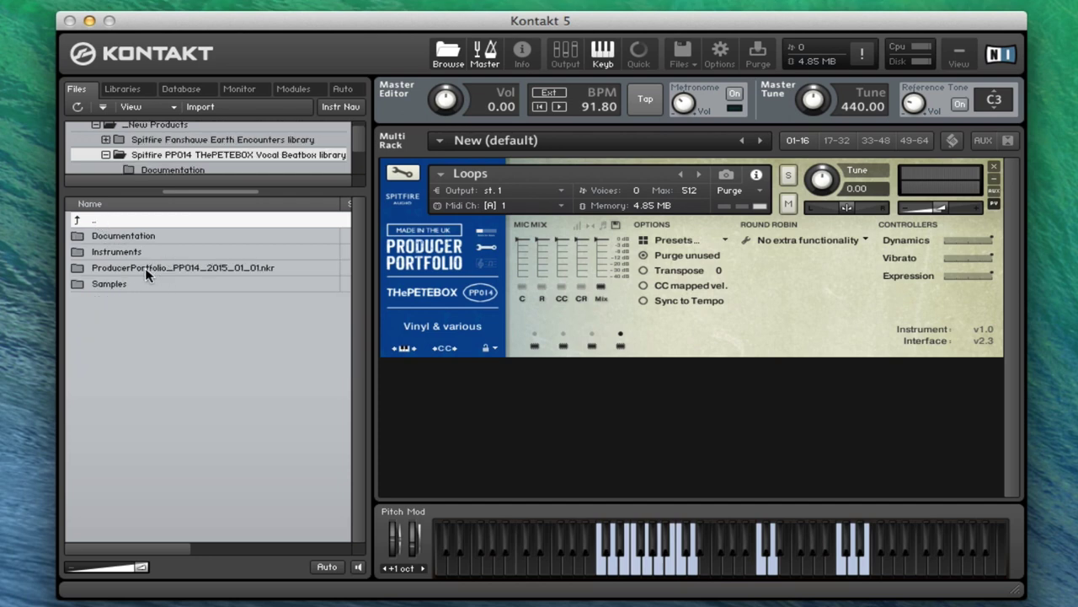